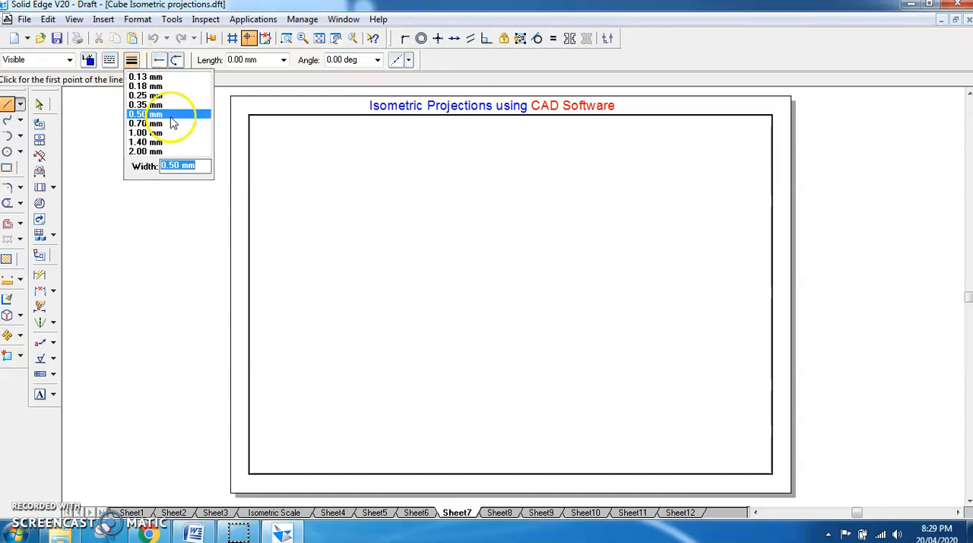
# - Set the width and line type for the lines about to be drawn with the Line command
pyautogui.write('5')
pyautogui.press('Return')
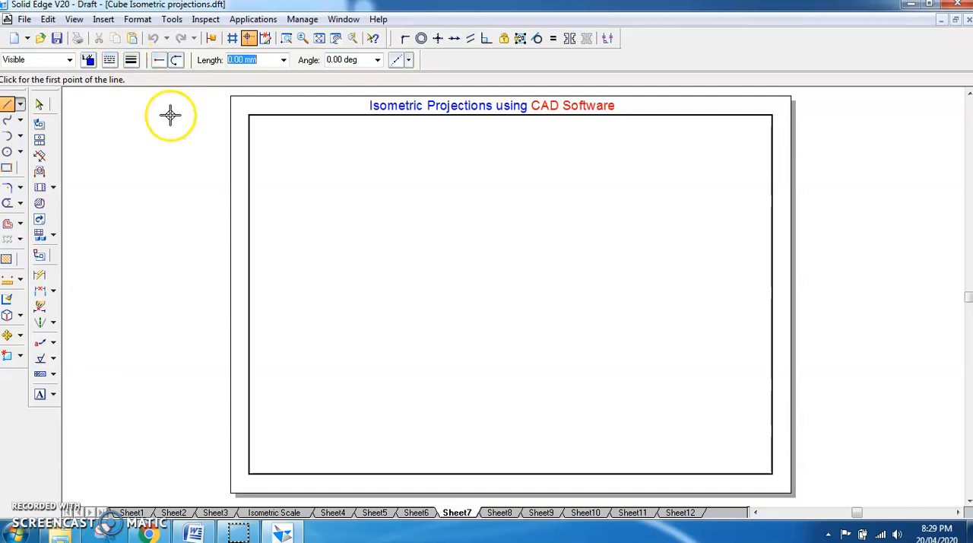
pyautogui.click(131, 61)
pyautogui.click(150, 85)
pyautogui.click(109, 60)
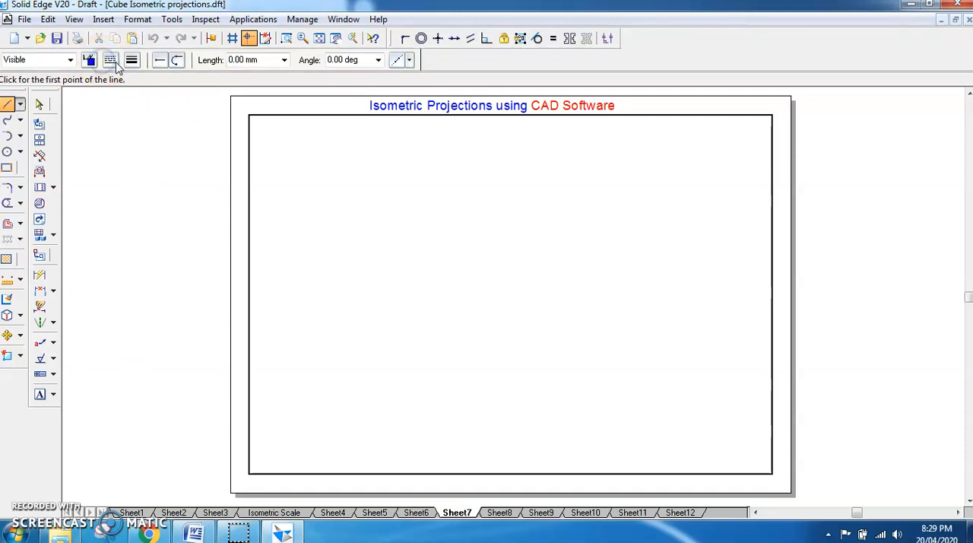
pyautogui.click(128, 79)
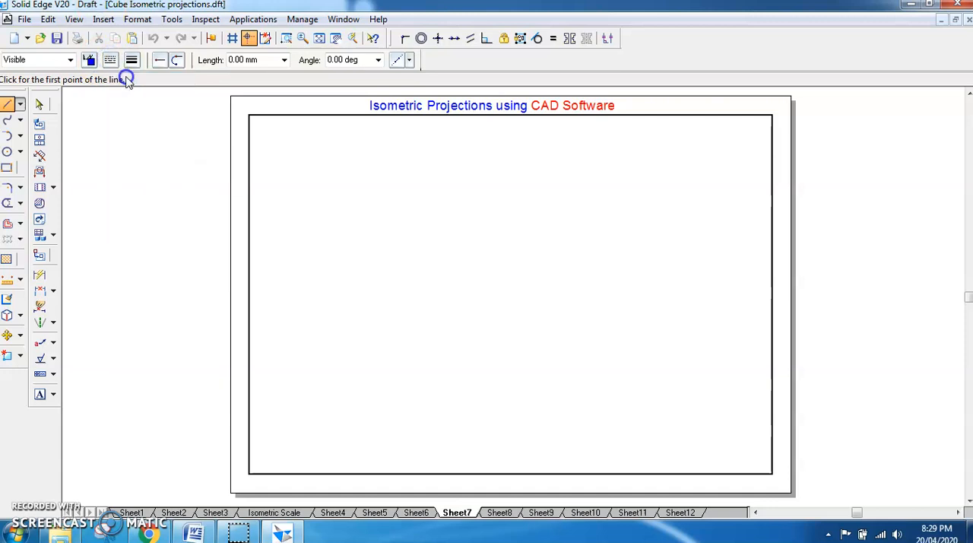
# - Try drawing a 40 mm line at 30 degrees in the middle of the sheet and undo it
pyautogui.click(495, 361)
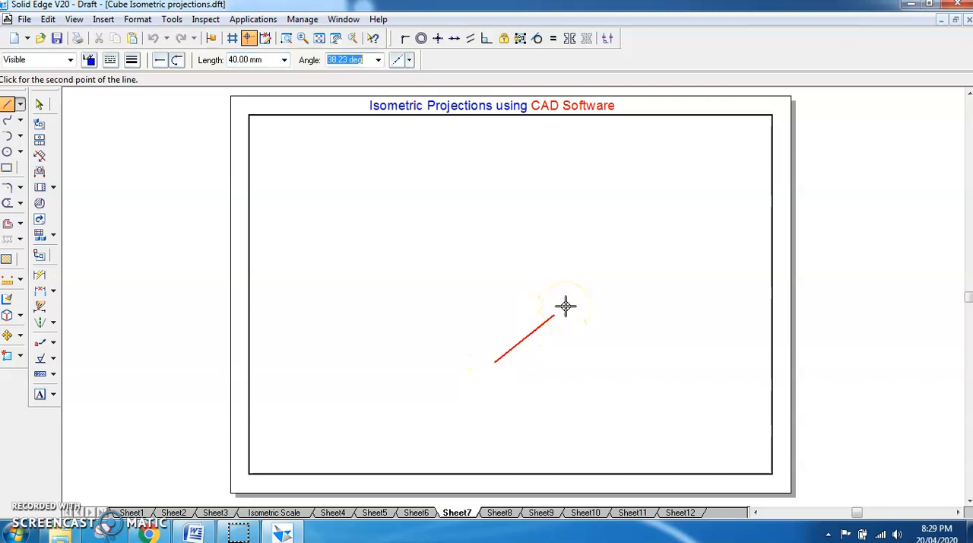
pyautogui.write('30')
pyautogui.press('Return')
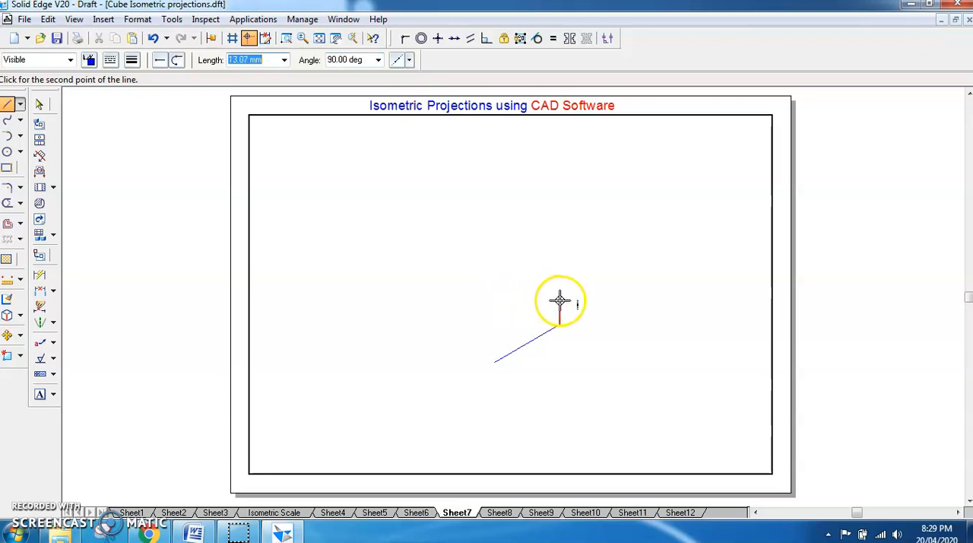
pyautogui.press('Escape')
pyautogui.hotkey('ctrl', 'z')
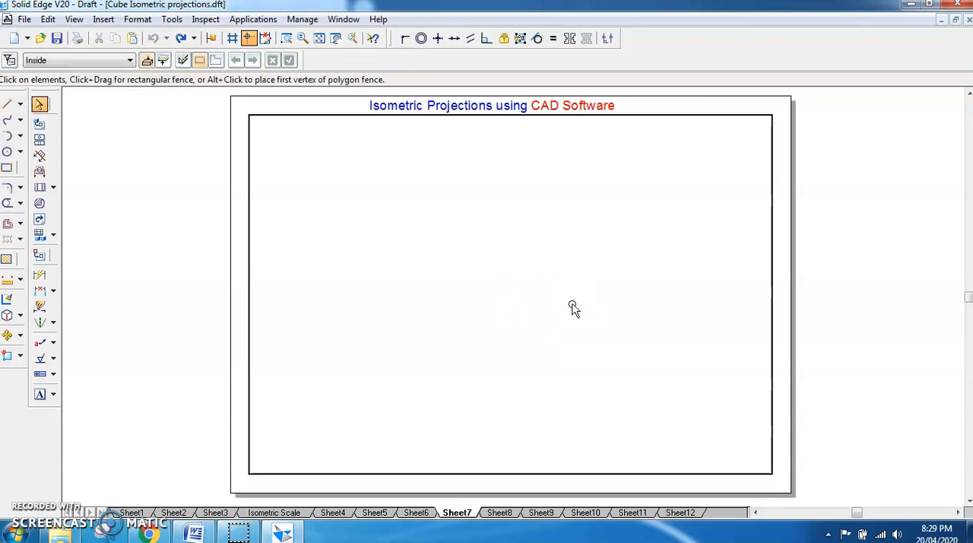
# - Remove the line colour override and draw a single 40 mm line at 30 degrees in the middle of the sheet
pyautogui.click(8, 103)
pyautogui.click(89, 60)
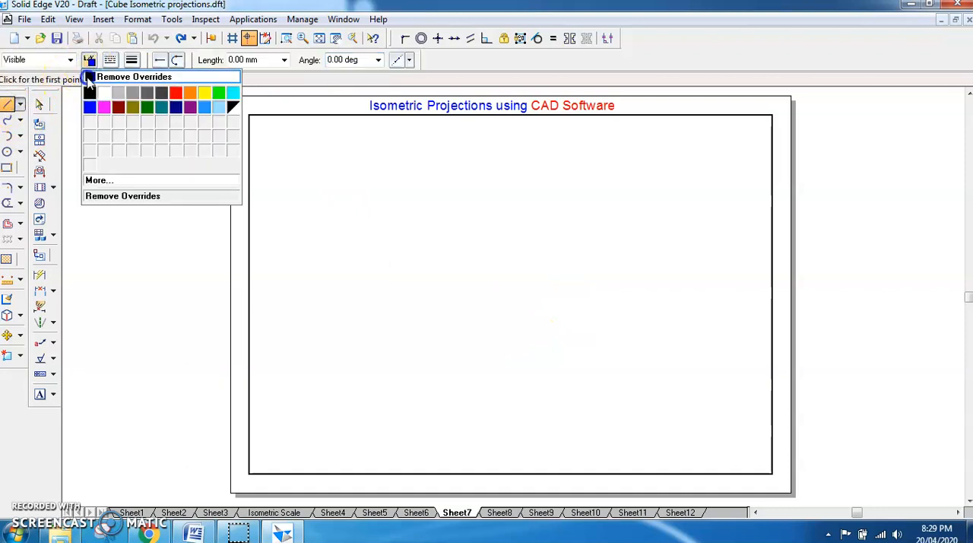
pyautogui.click(89, 78)
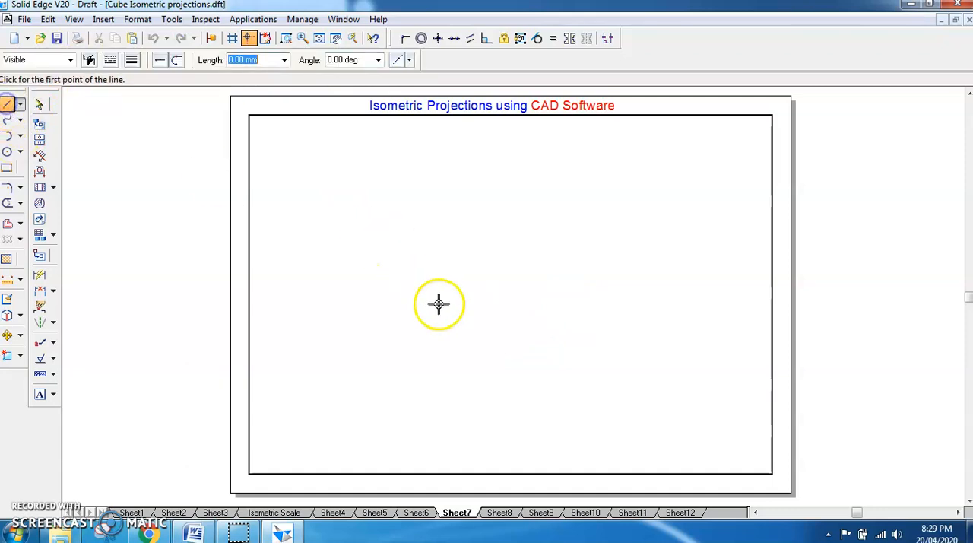
pyautogui.click(491, 342)
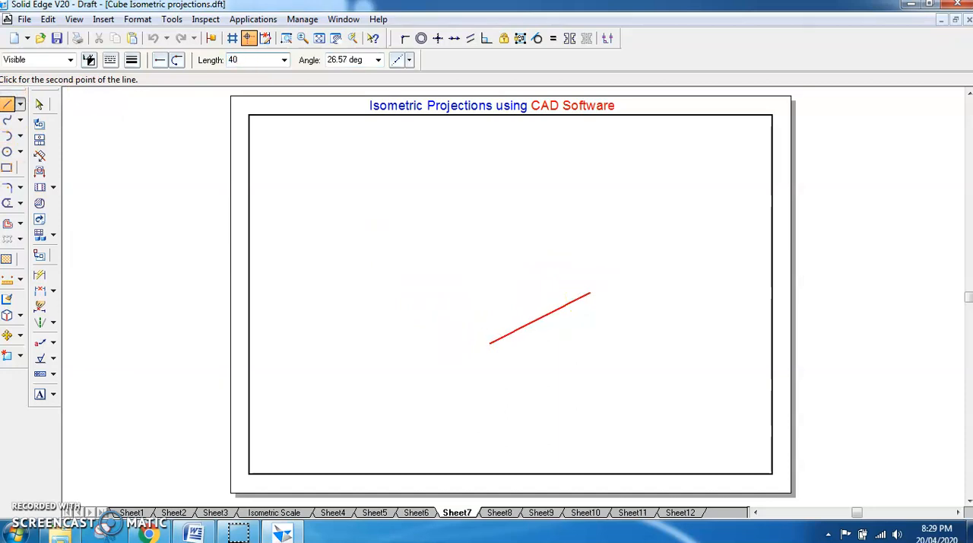
pyautogui.press('Return')
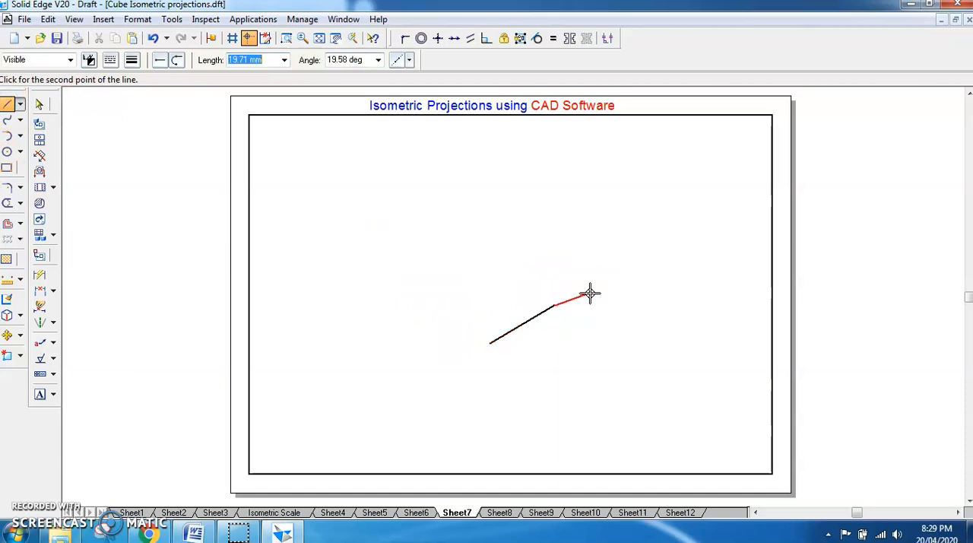
pyautogui.rightClick(498, 346)
# - Complete the isometric rhombus with three more 40 mm sides at 30-degree inclinations, starting from the lower end of the existing line
pyautogui.click(490, 342)
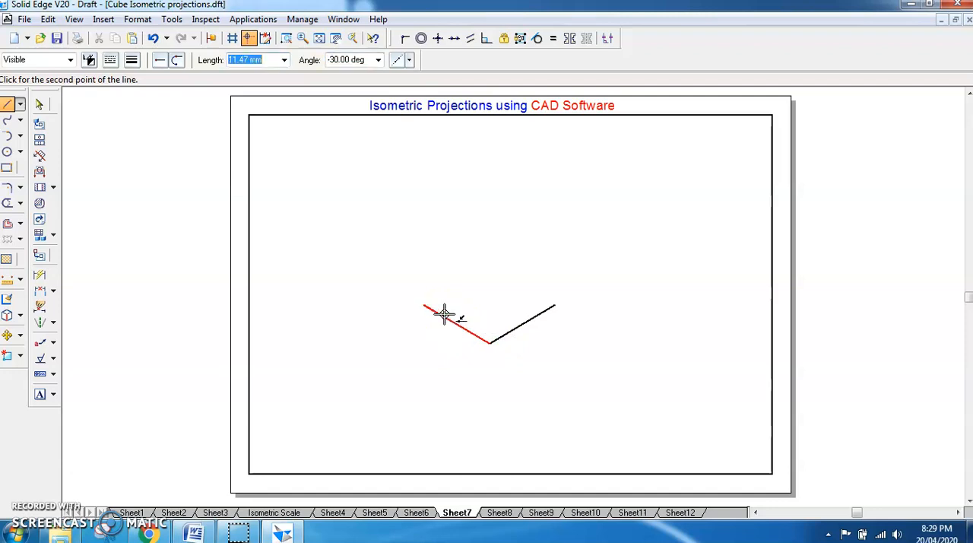
pyautogui.click(423, 305)
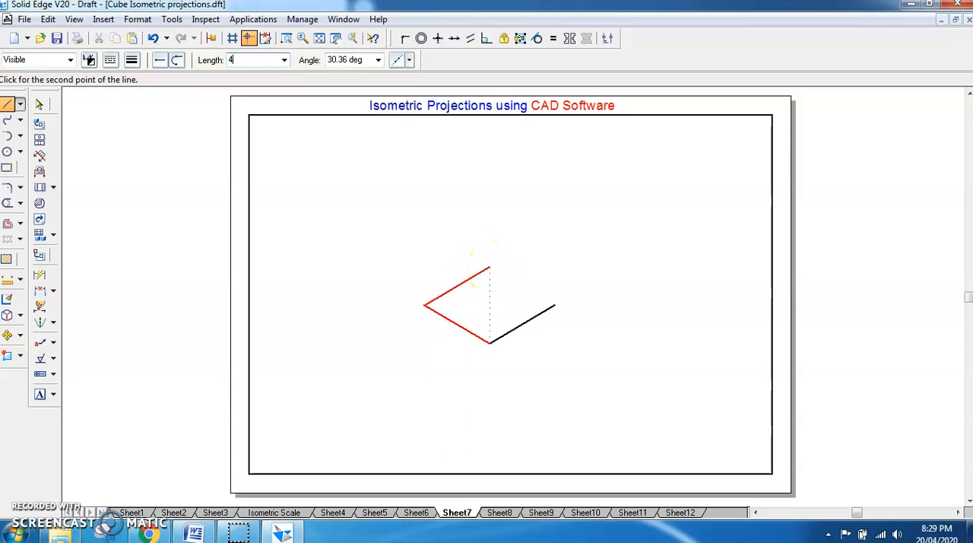
pyautogui.click(488, 268)
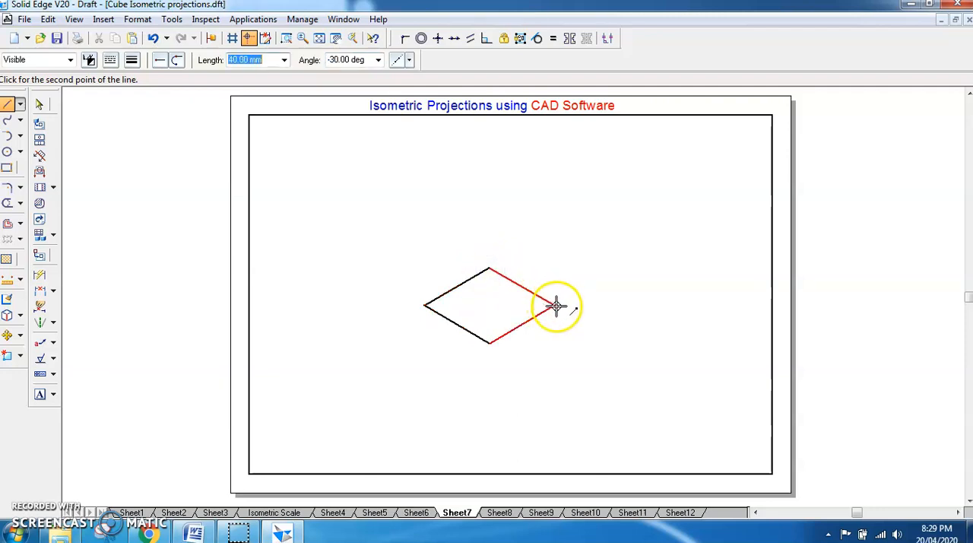
pyautogui.click(556, 305)
pyautogui.rightClick(588, 277)
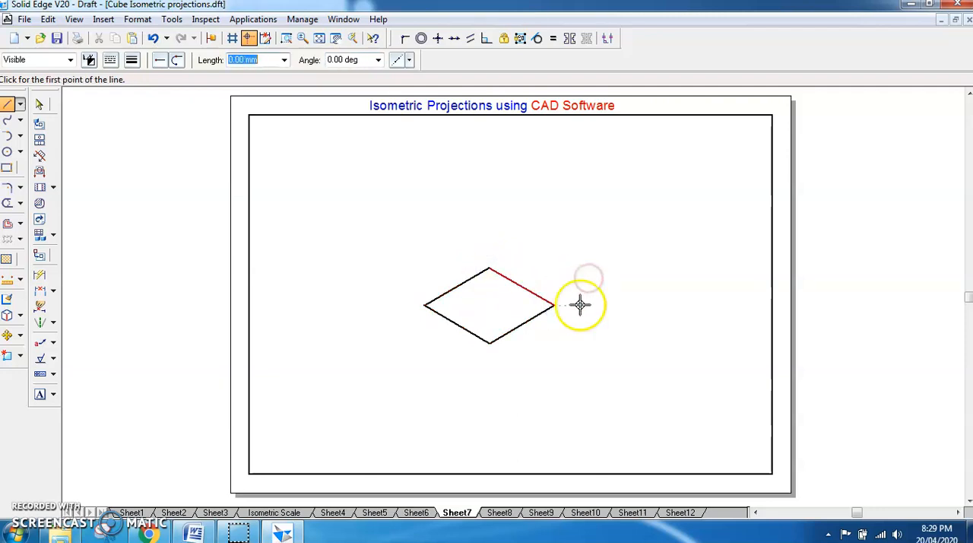
# - Draw a 40 mm vertical line upward from the left corner of the rhombus
pyautogui.click(8, 104)
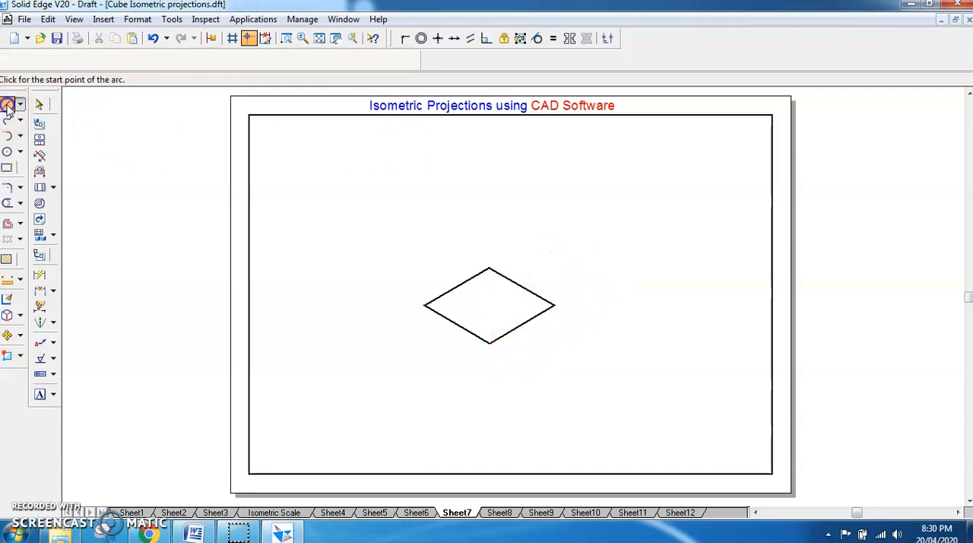
pyautogui.click(425, 304)
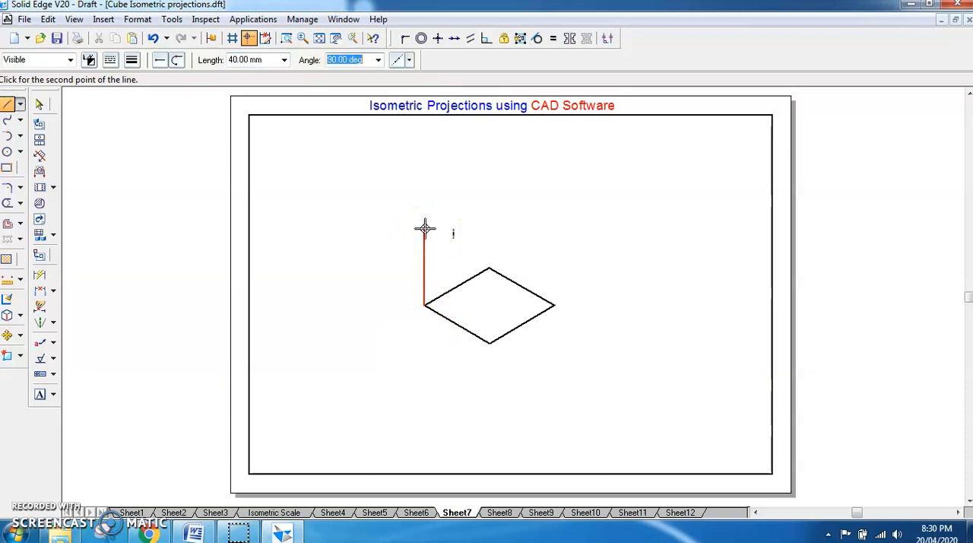
pyautogui.click(425, 228)
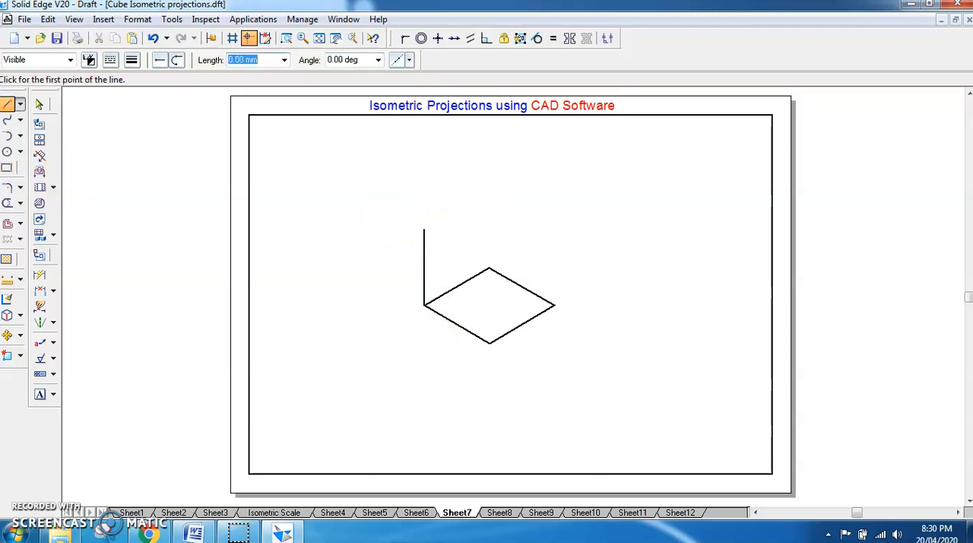
# - Copy the whole rhombus from its left corner to the upper end of the vertical line
pyautogui.click(39, 104)
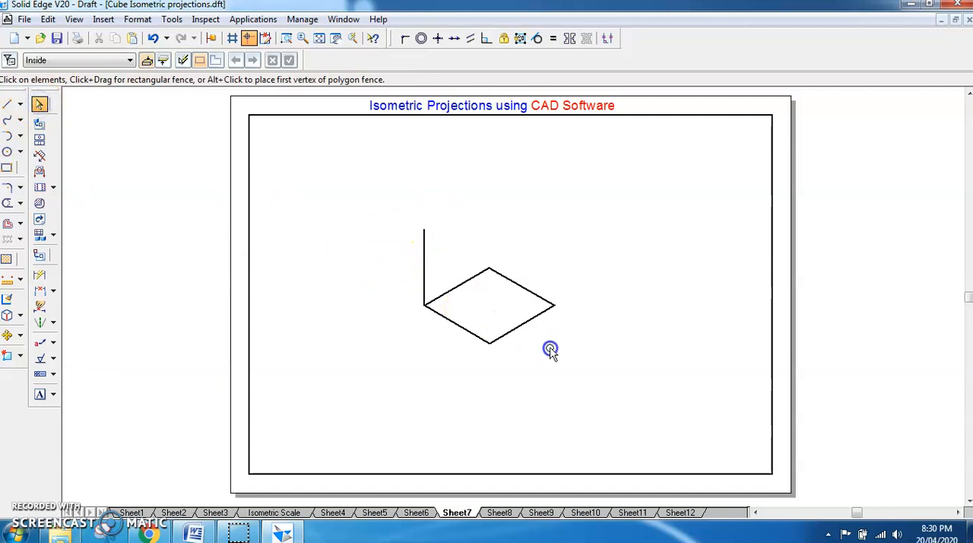
pyautogui.moveTo(550, 348); pyautogui.dragTo(601, 372)
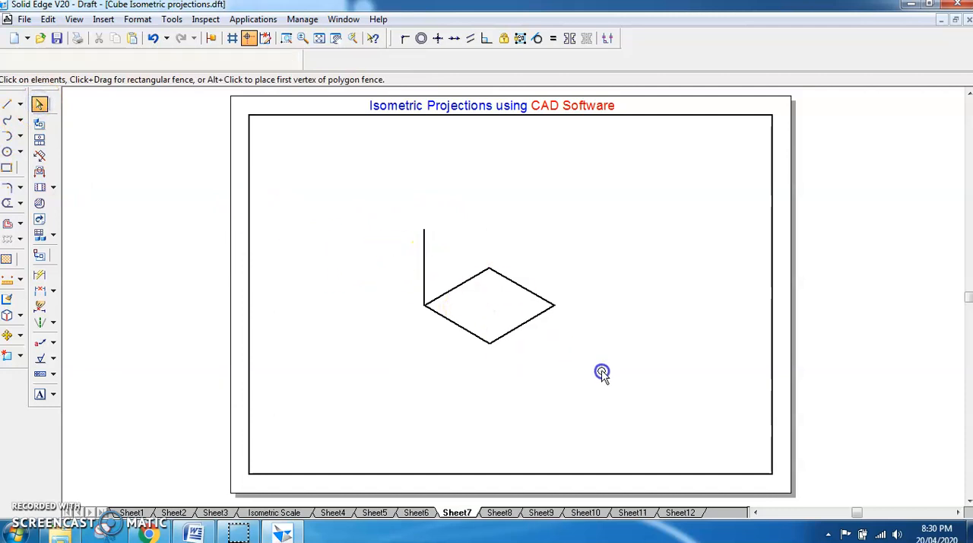
pyautogui.click(8, 335)
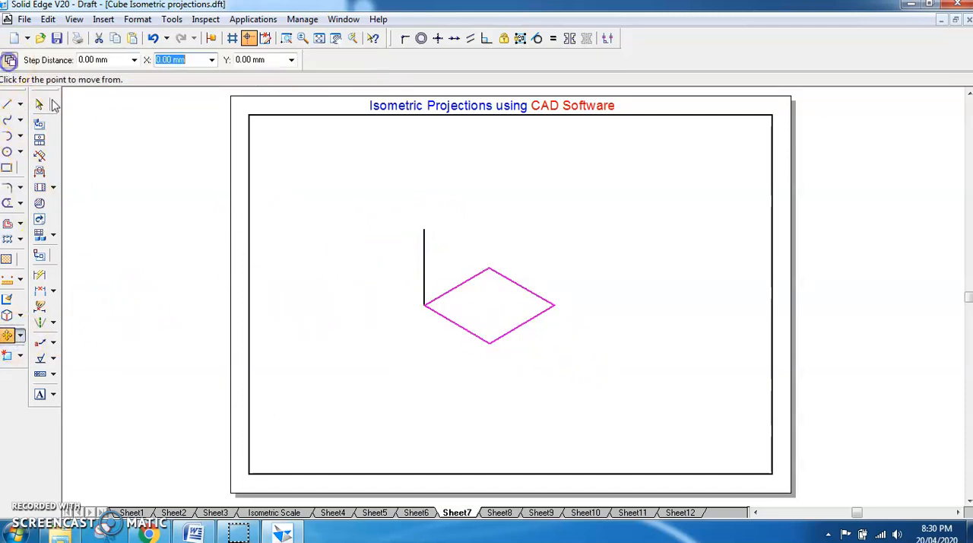
pyautogui.click(424, 305)
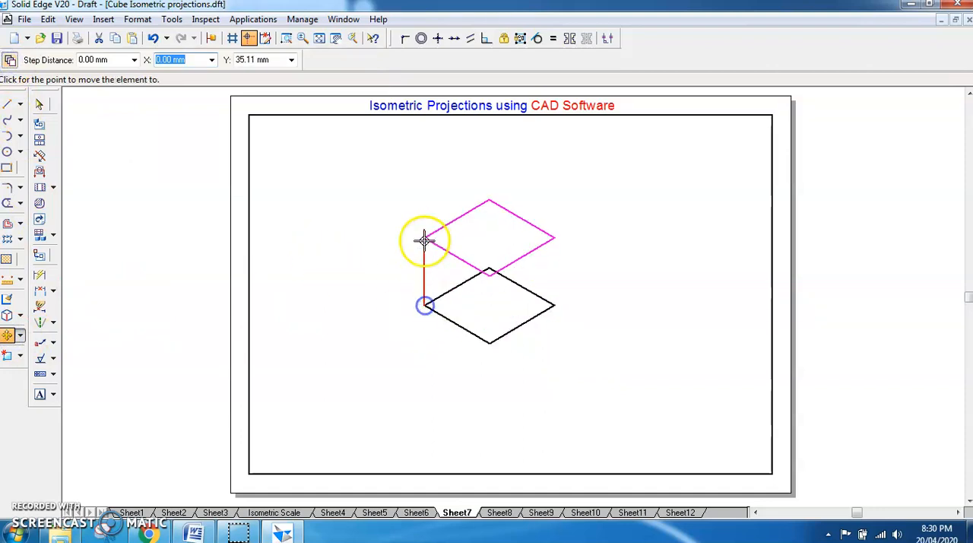
pyautogui.click(424, 229)
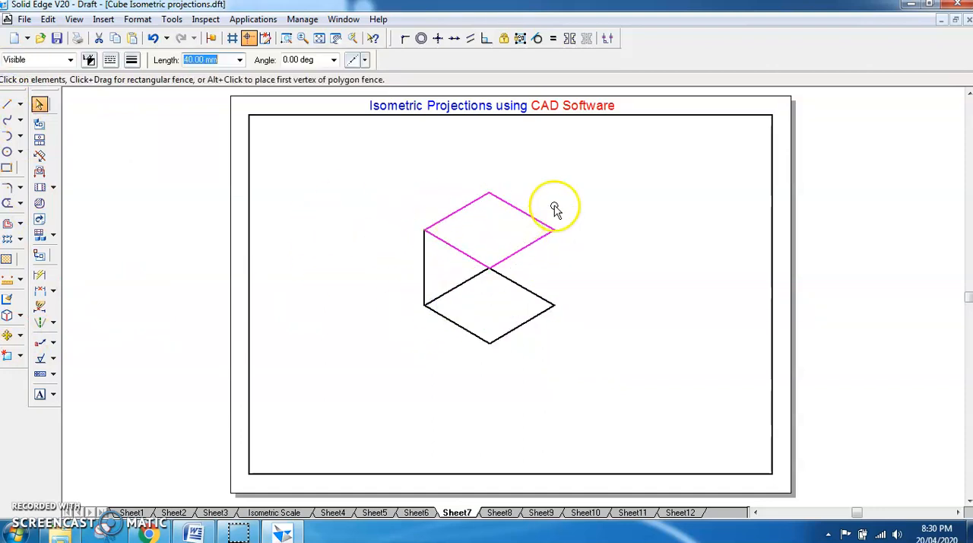
# - Draw the front and right vertical edges joining the corners of the upper and lower rhombuses
pyautogui.click(8, 104)
pyautogui.click(489, 268)
pyautogui.click(490, 343)
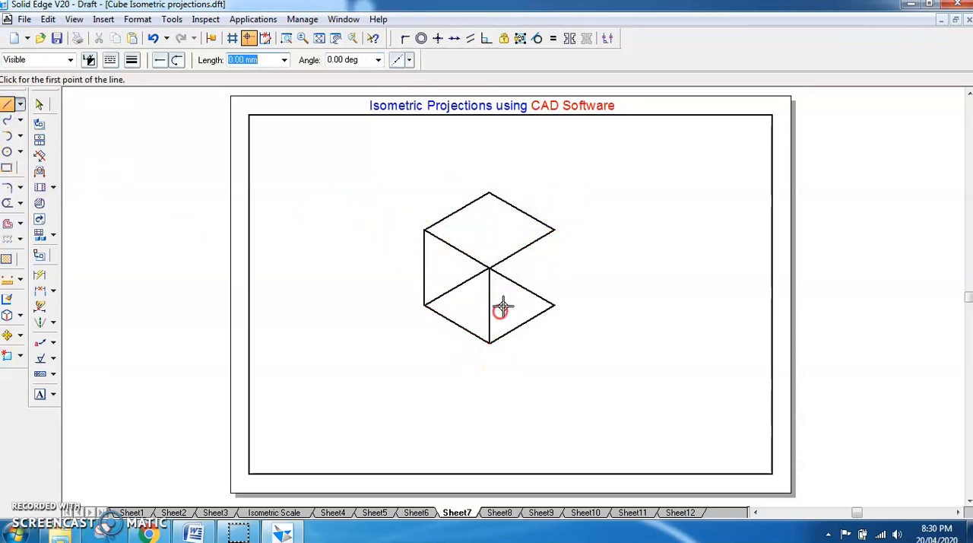
pyautogui.click(554, 229)
pyautogui.click(555, 304)
pyautogui.rightClick(574, 273)
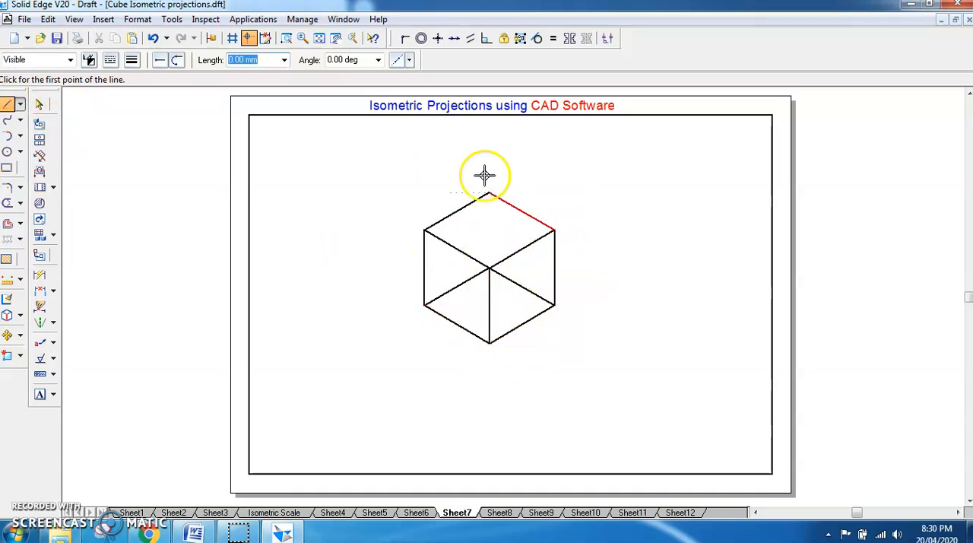
# - Create a copy of the cube scaled by a factor of 0.50, placed to the right of the original
pyautogui.click(40, 103)
pyautogui.moveTo(393, 174); pyautogui.dragTo(593, 361)
pyautogui.click(21, 337)
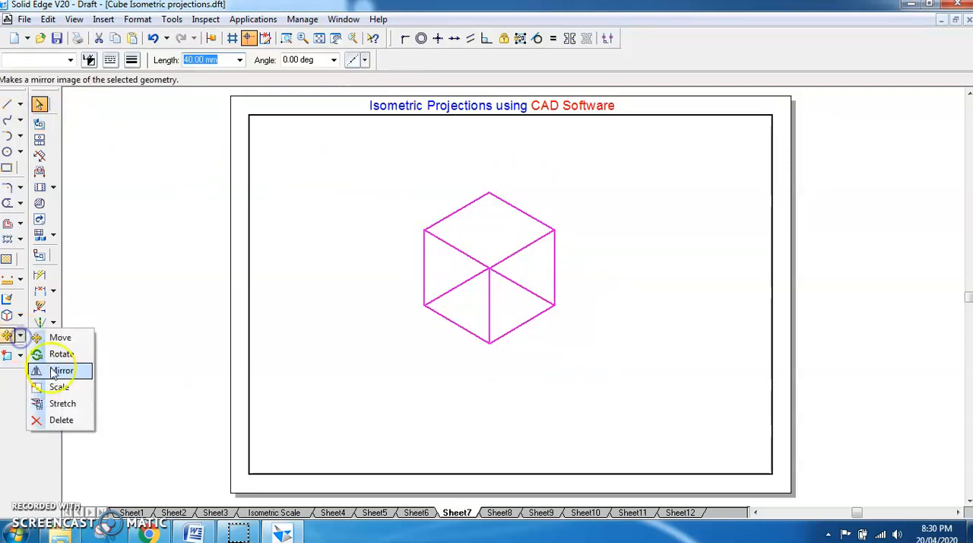
pyautogui.click(59, 388)
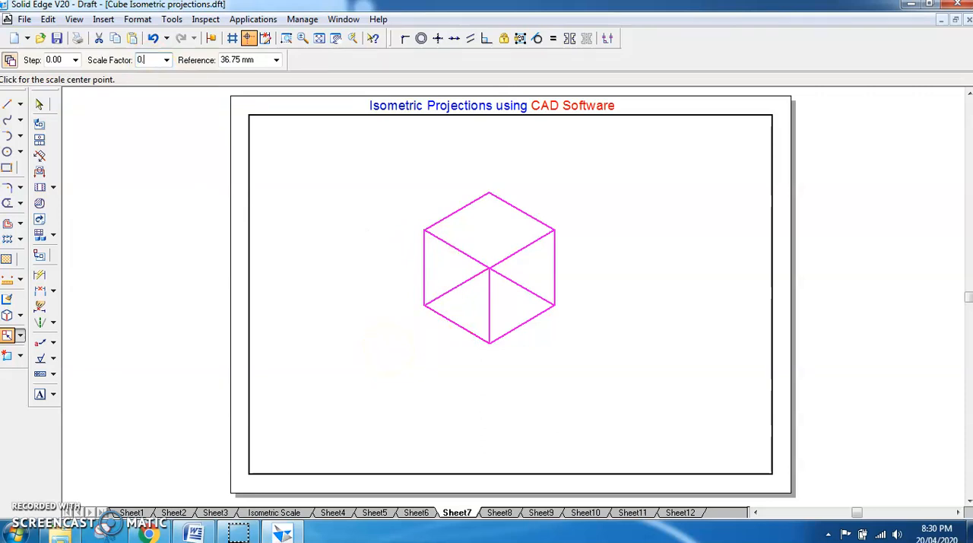
pyautogui.press('Tab')
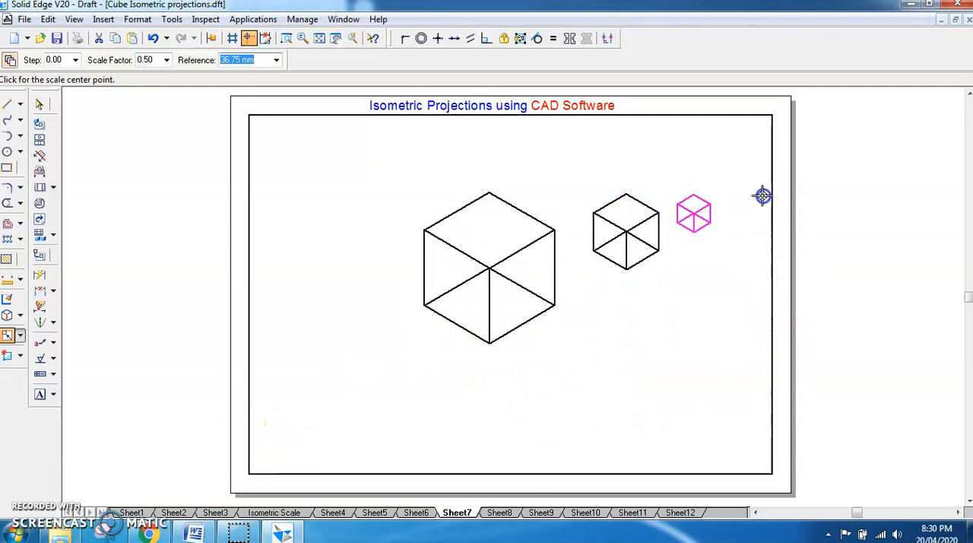
pyautogui.press('Escape')
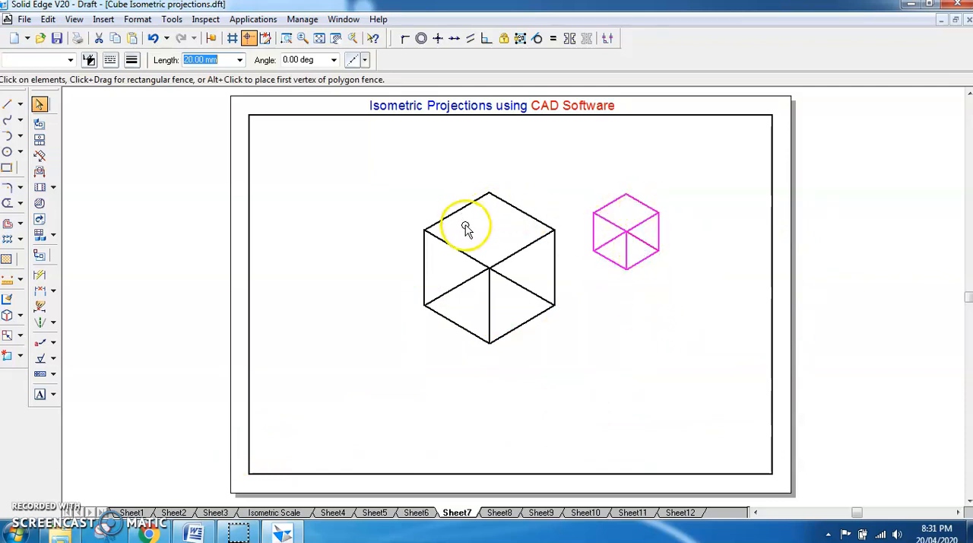
# - Draw a horizontal diagonal across the large cube's top face from its left corner to its right corner
pyautogui.click(7, 105)
pyautogui.click(424, 229)
pyautogui.click(554, 230)
pyautogui.rightClick(557, 199)
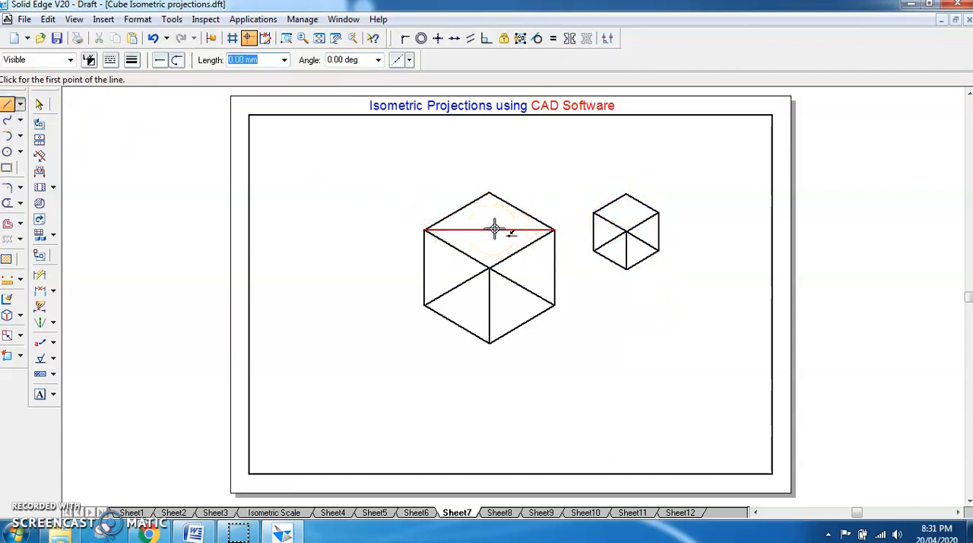
# - Move the small cube without copying, from the midpoint of its front vertical edge to the midpoint of the large cube's top diagonal
pyautogui.click(40, 104)
pyautogui.click(595, 207)
pyautogui.moveTo(685, 299); pyautogui.dragTo(687, 295)
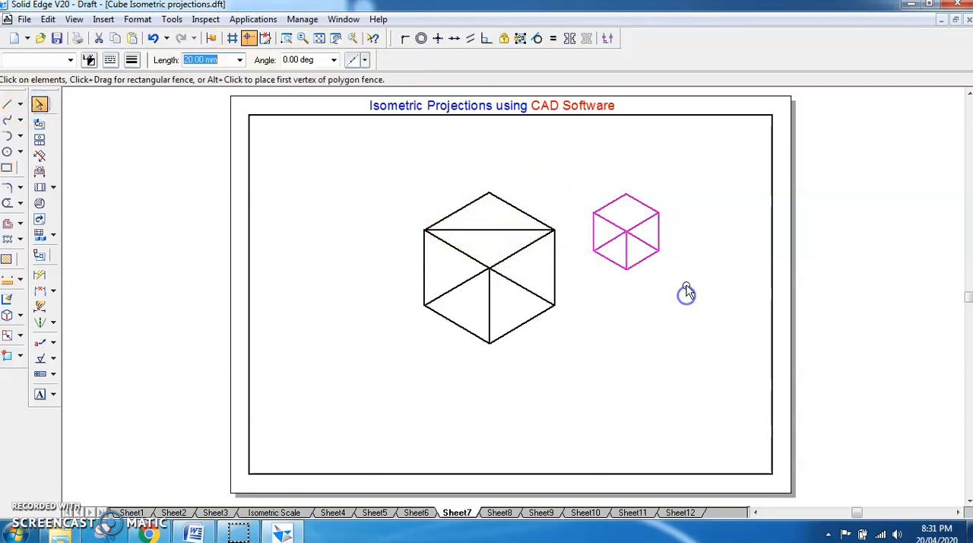
pyautogui.click(20, 336)
pyautogui.click(52, 339)
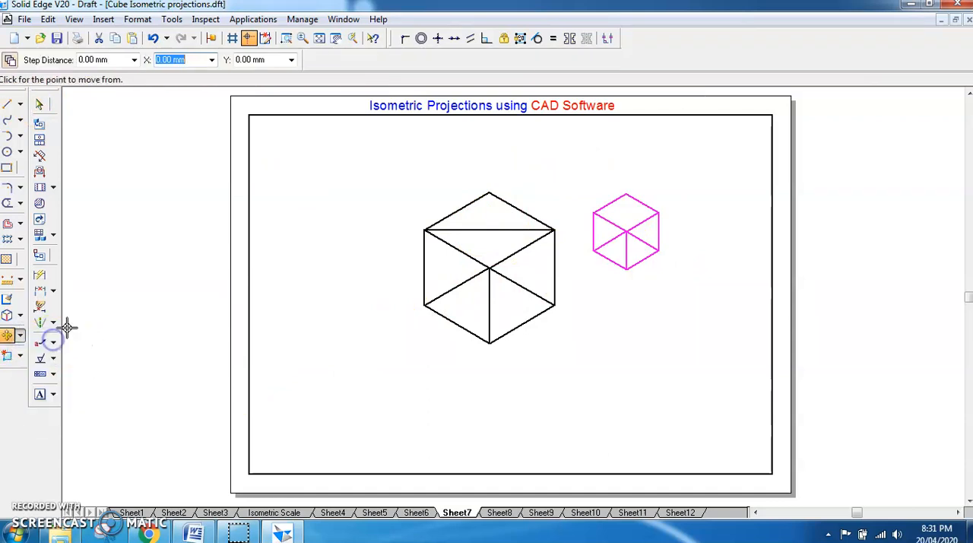
pyautogui.click(627, 249)
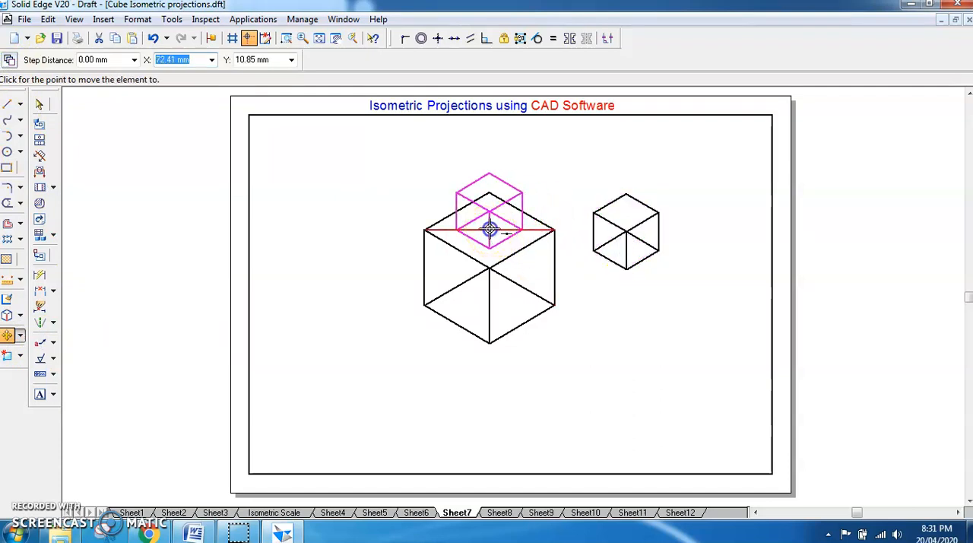
pyautogui.click(490, 228)
pyautogui.click(611, 189)
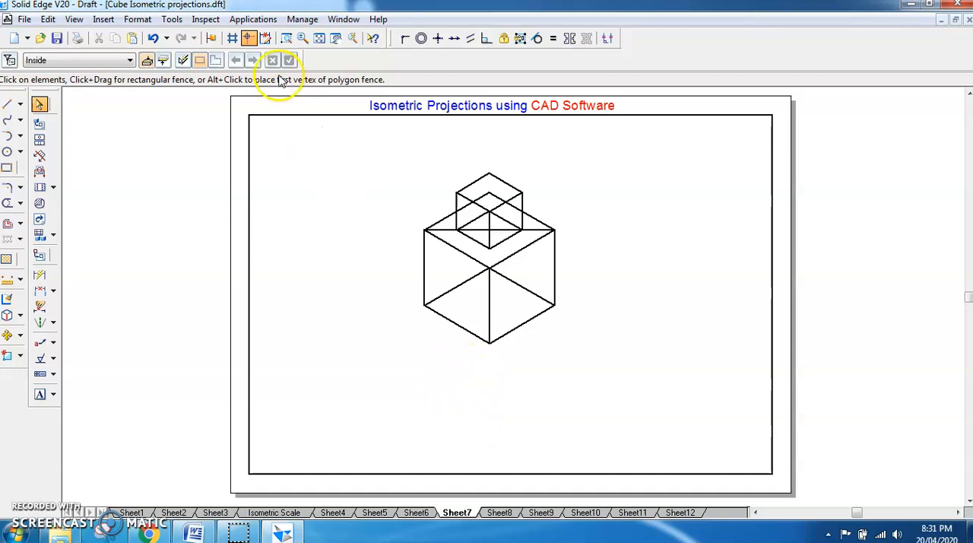
# - Zoom in on the two stacked cubes
pyautogui.click(287, 40)
pyautogui.click(383, 152)
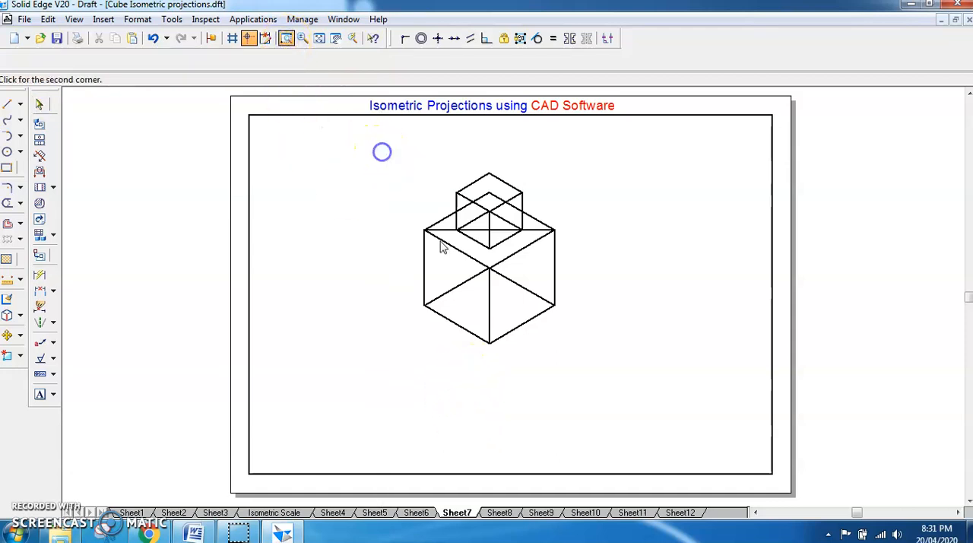
pyautogui.click(592, 368)
pyautogui.rightClick(745, 327)
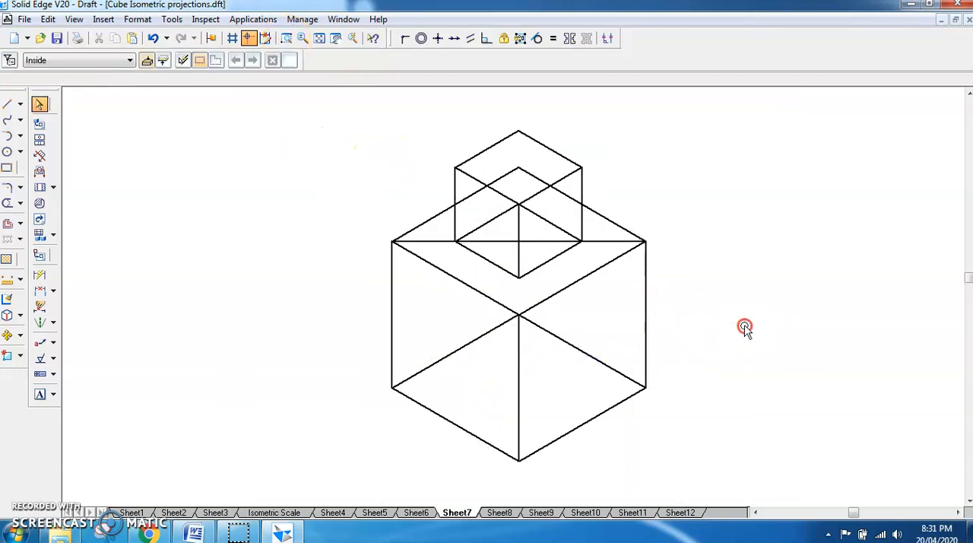
# - Draw a thin horizontal base line through the large cube's lowest corner, extending well past the cube on both sides
pyautogui.click(9, 107)
pyautogui.click(110, 60)
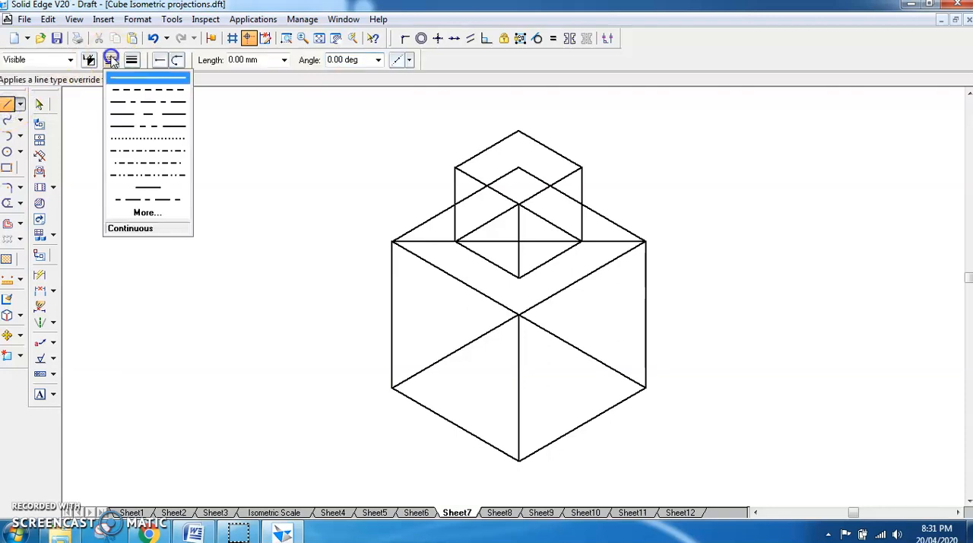
pyautogui.click(130, 60)
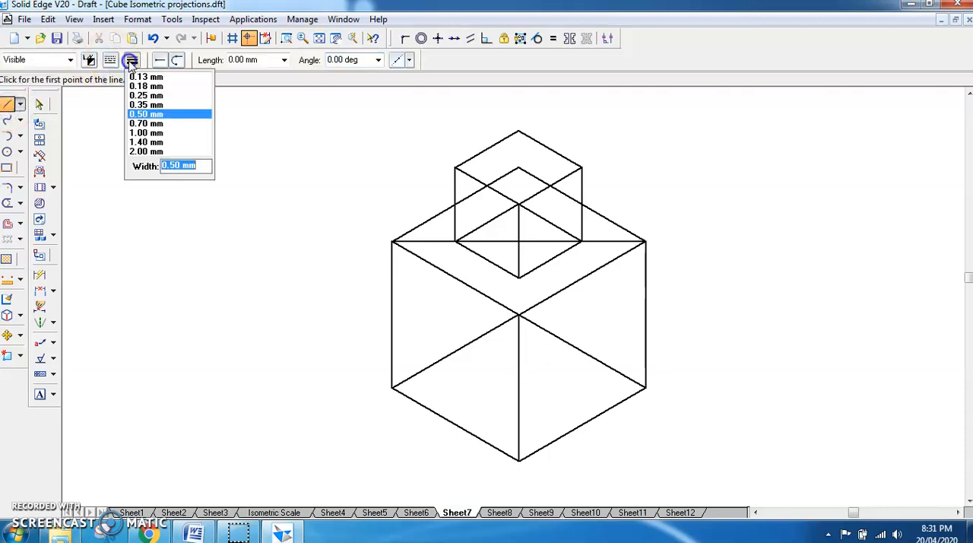
pyautogui.click(190, 146)
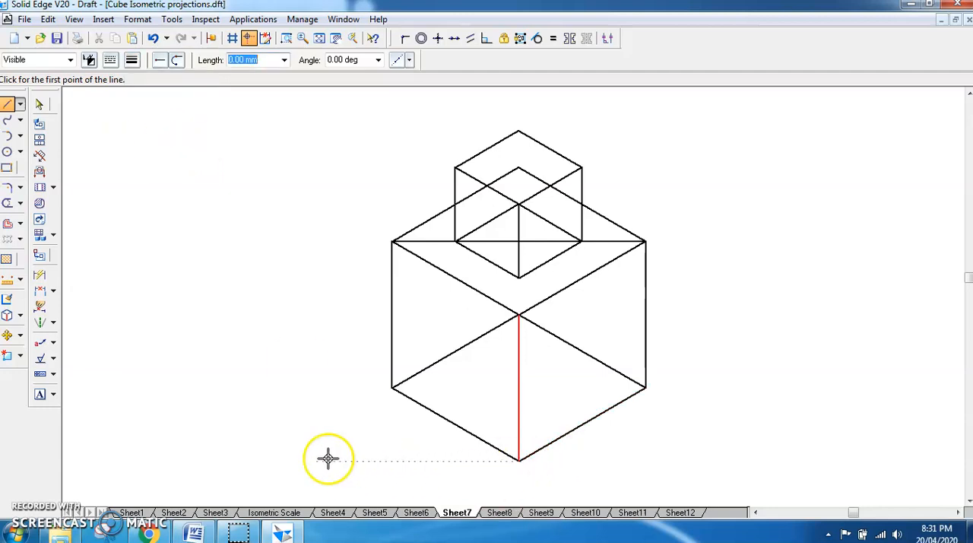
pyautogui.click(293, 459)
pyautogui.click(774, 459)
pyautogui.rightClick(808, 428)
# - Add angle dimensions between the base line and each of the large cube's two lower front edges
pyautogui.click(53, 291)
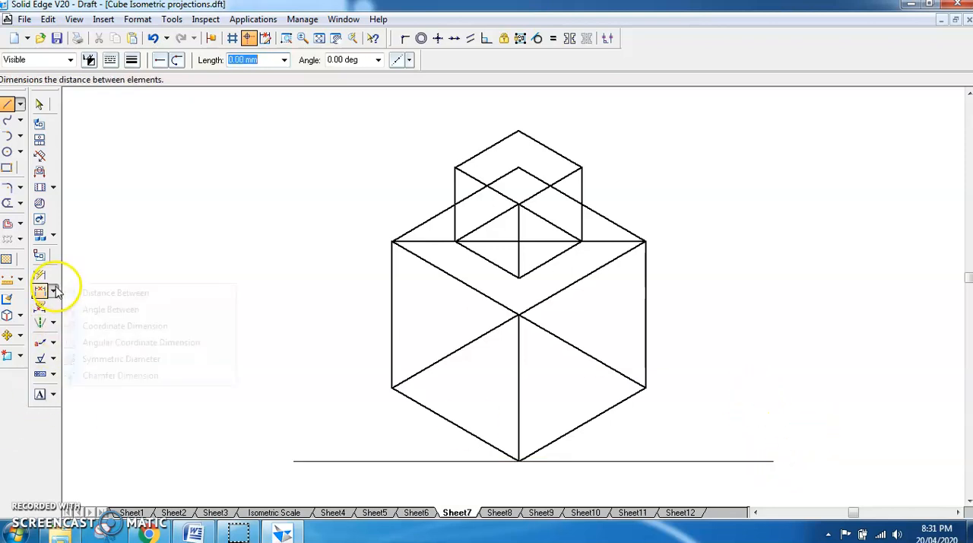
pyautogui.click(89, 308)
pyautogui.click(565, 436)
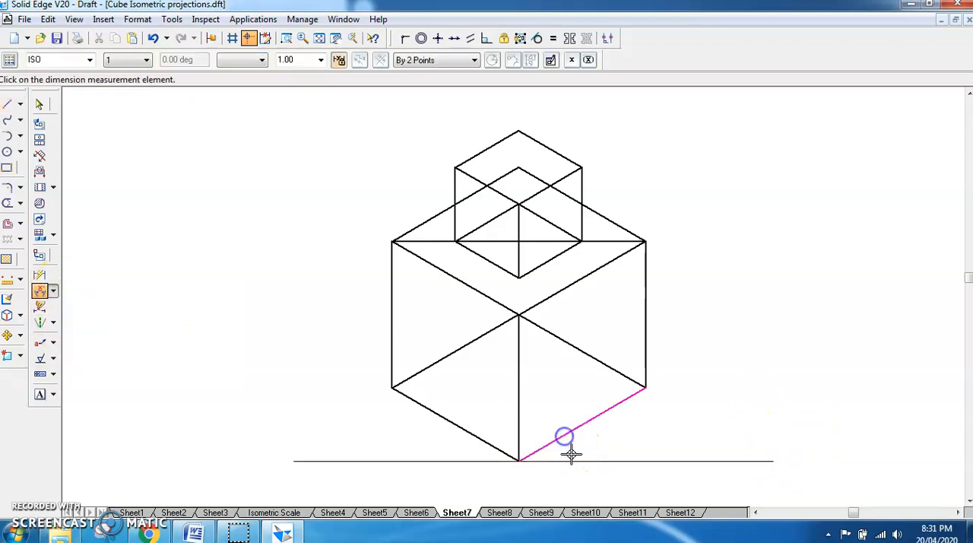
pyautogui.click(575, 459)
pyautogui.click(595, 447)
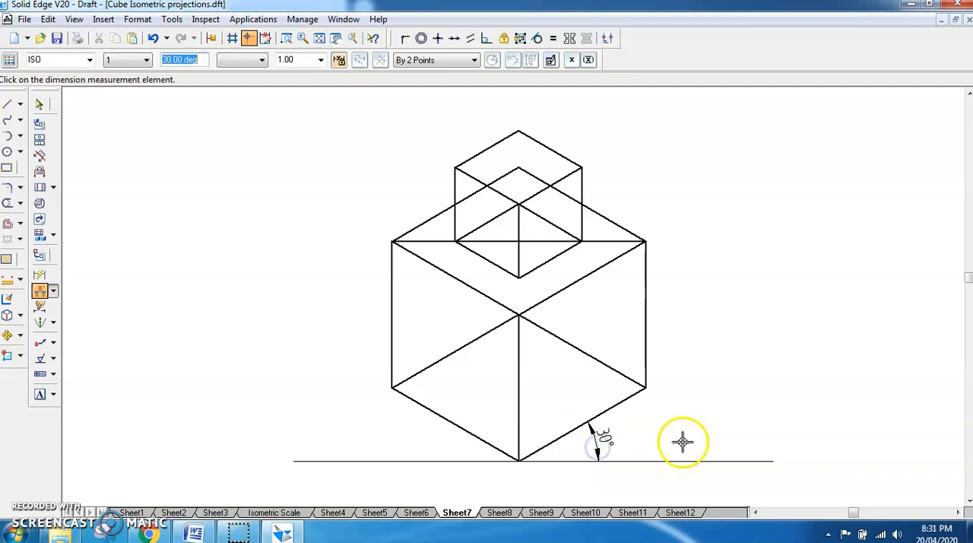
pyautogui.rightClick(291, 448)
pyautogui.click(476, 438)
pyautogui.click(466, 461)
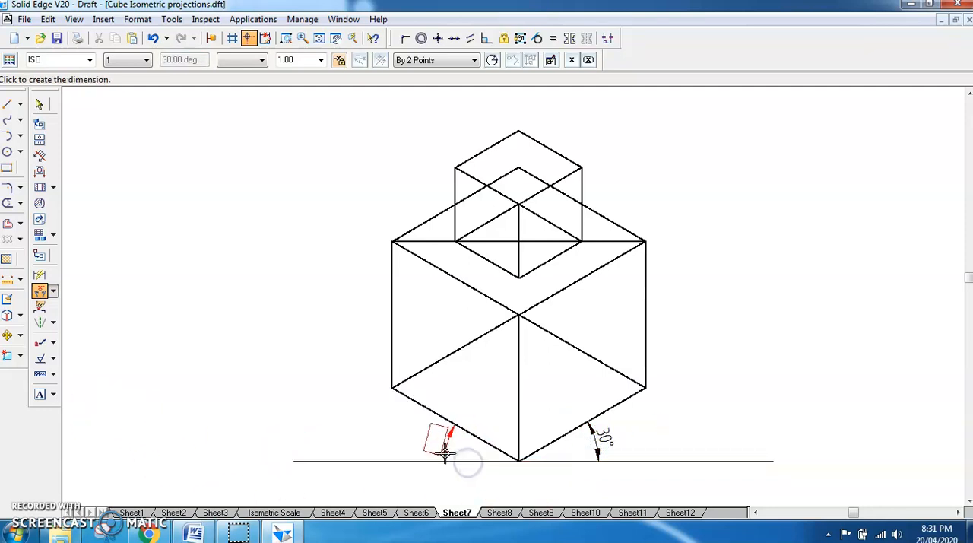
pyautogui.click(439, 449)
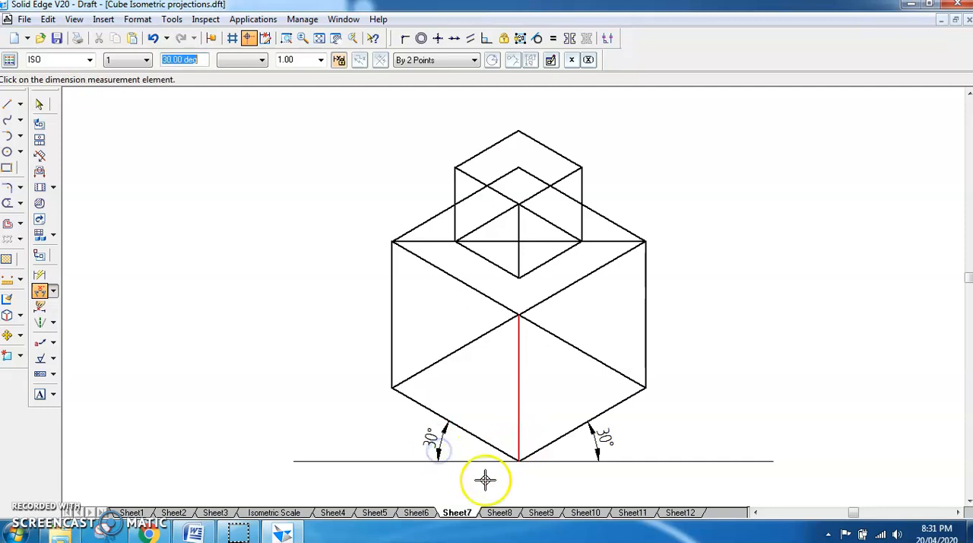
# - Reduce the line width of both cubes' hidden base edges and the large cube's top diagonal
pyautogui.click(40, 105)
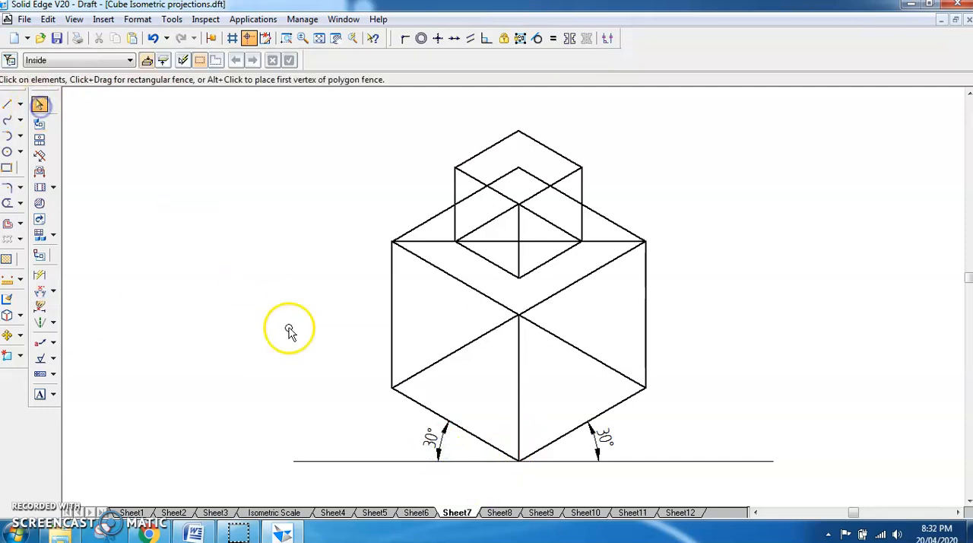
pyautogui.click(437, 368)
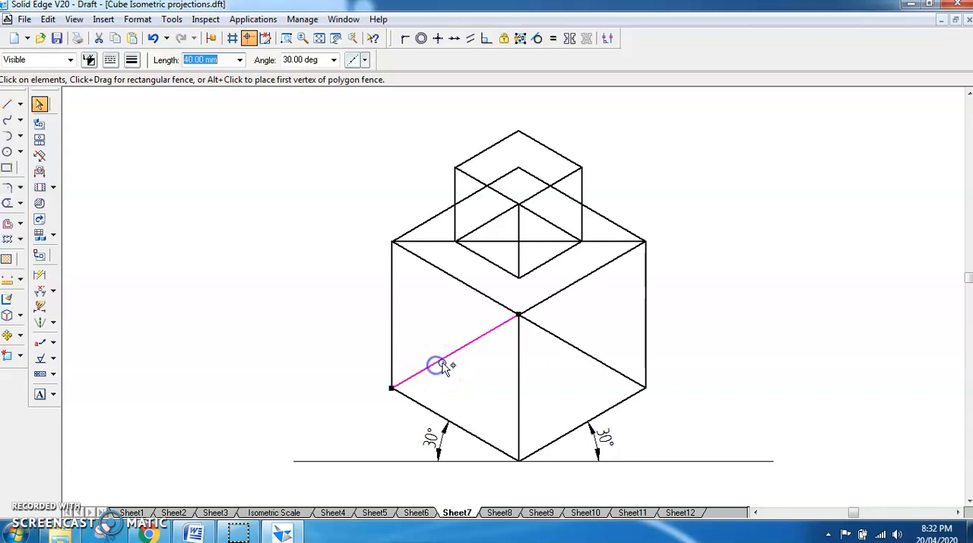
pyautogui.keyDown('ctrl'); pyautogui.click(574, 347); pyautogui.keyUp('ctrl')
pyautogui.keyDown('ctrl'); pyautogui.click(488, 222); pyautogui.keyUp('ctrl')
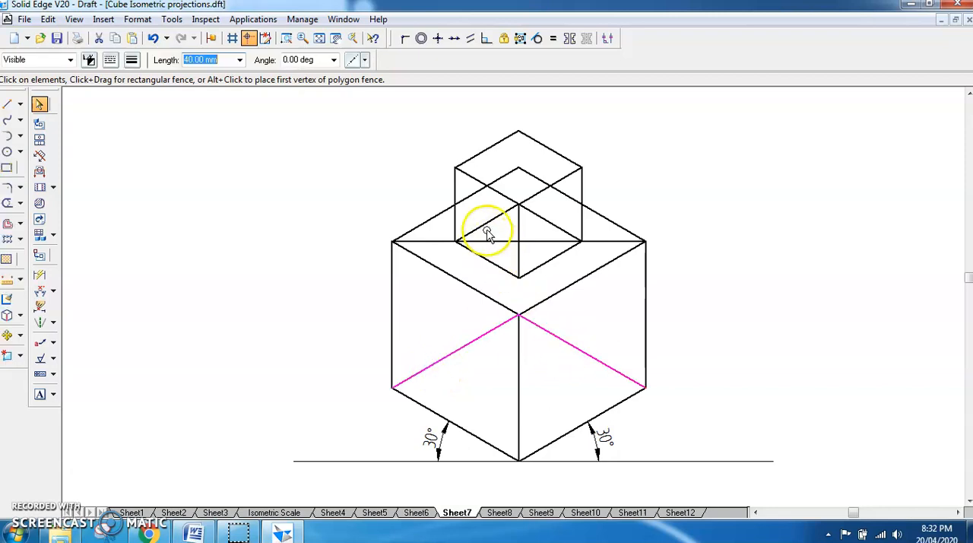
pyautogui.keyDown('ctrl'); pyautogui.click(547, 220); pyautogui.keyUp('ctrl')
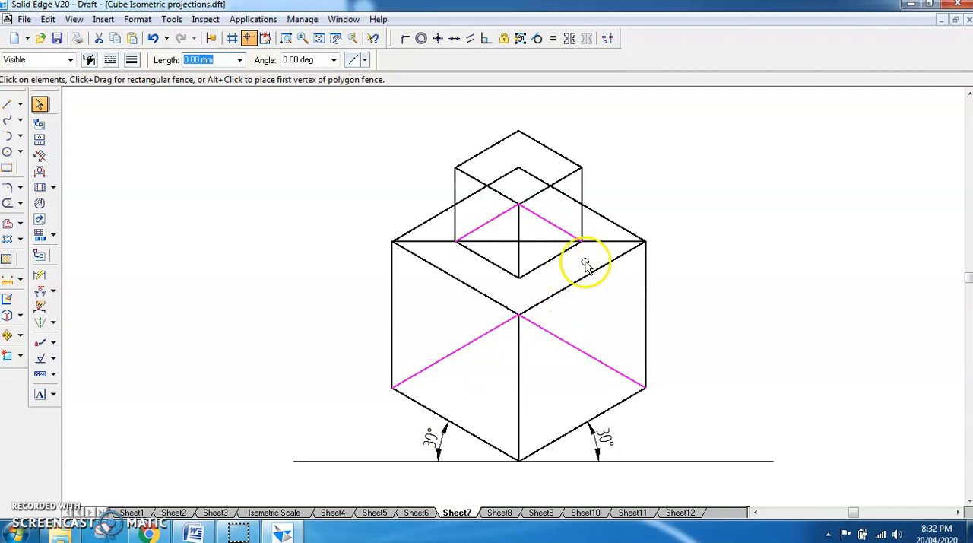
pyautogui.click(606, 243)
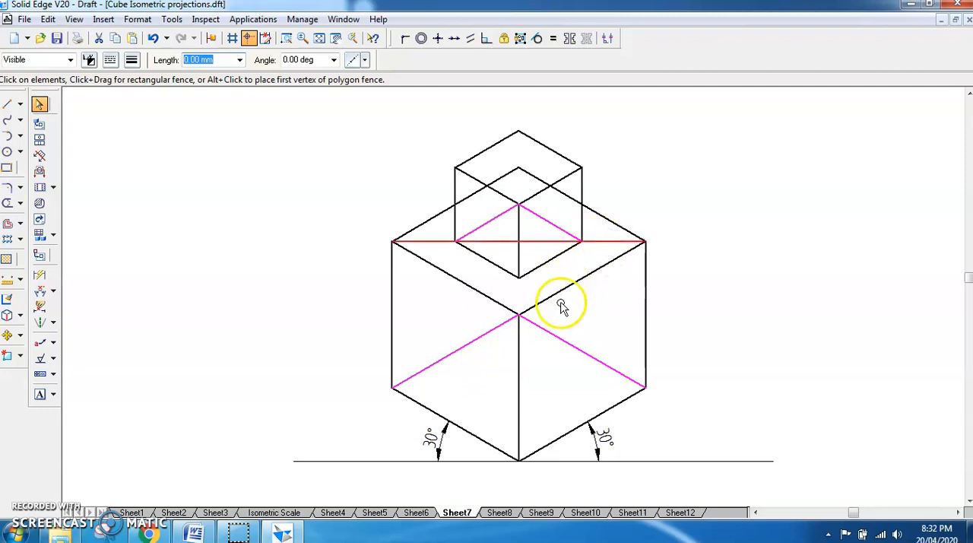
pyautogui.click(133, 59)
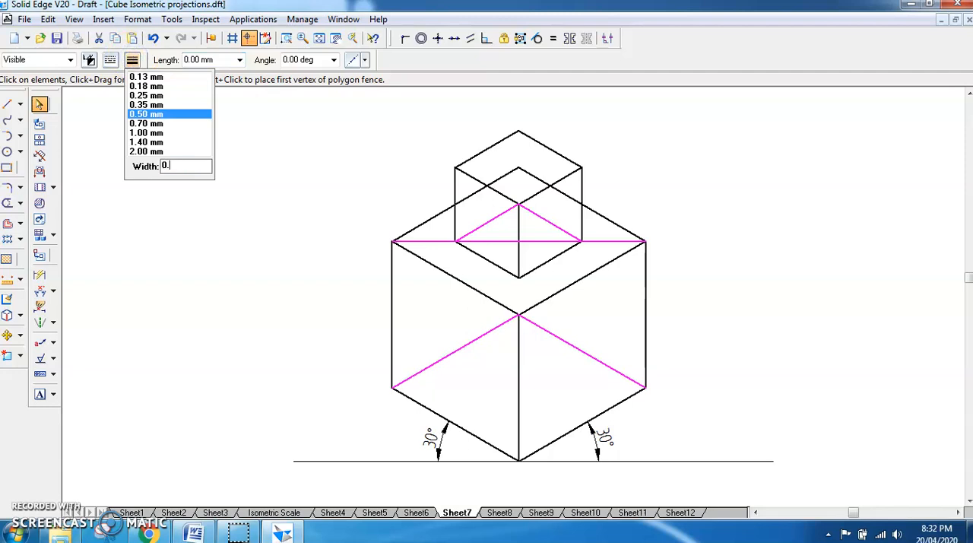
pyautogui.press('Return')
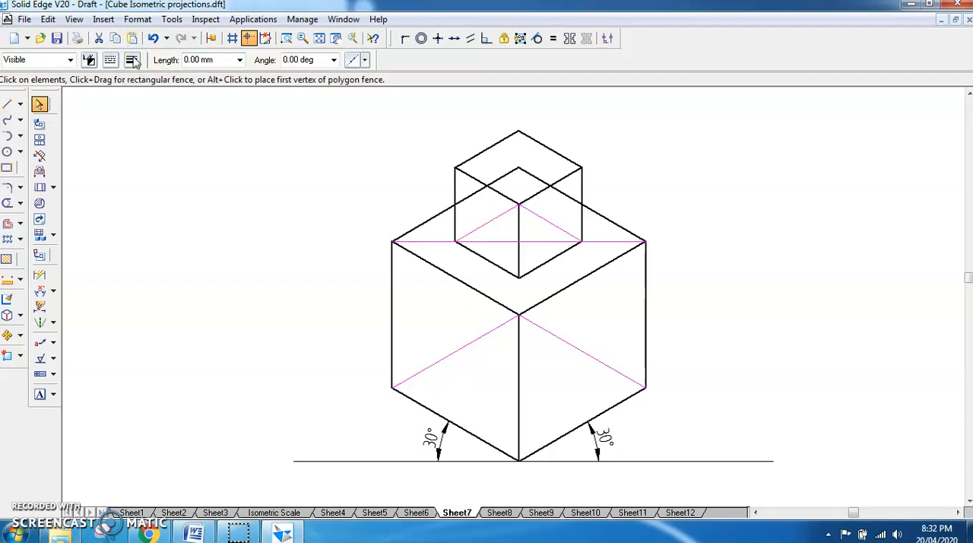
pyautogui.click(749, 332)
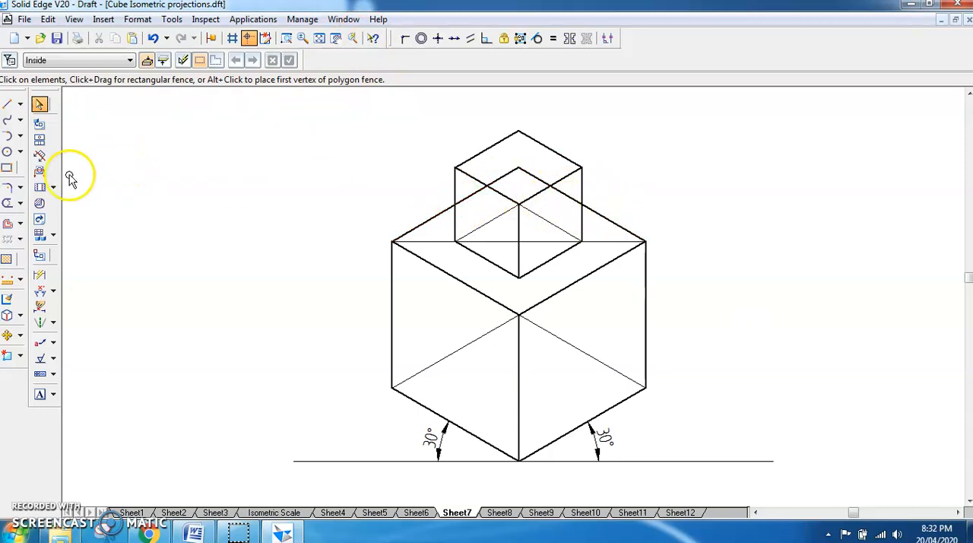
# - Split the large cube's two back top edges where they cross the small cube's outer vertical edges
pyautogui.click(20, 203)
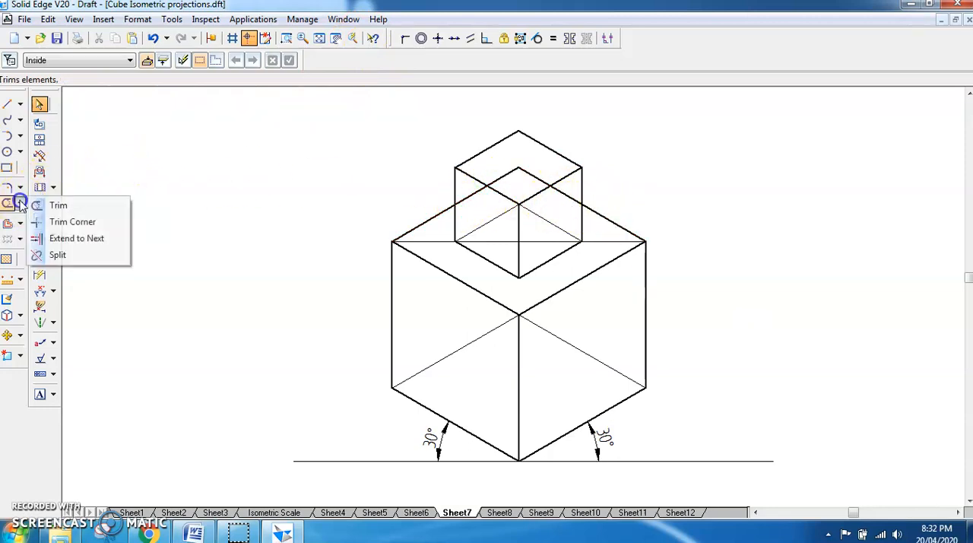
pyautogui.click(60, 256)
pyautogui.click(420, 222)
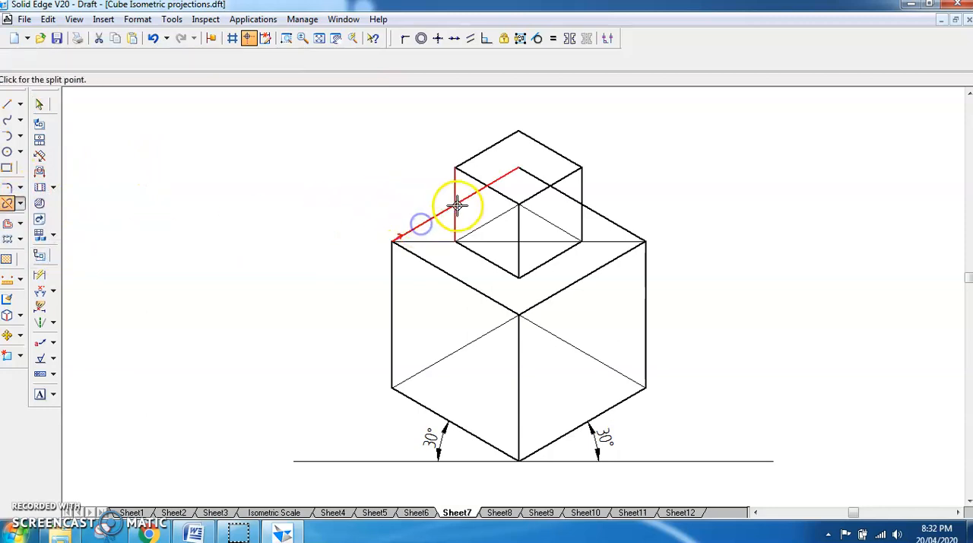
pyautogui.click(455, 205)
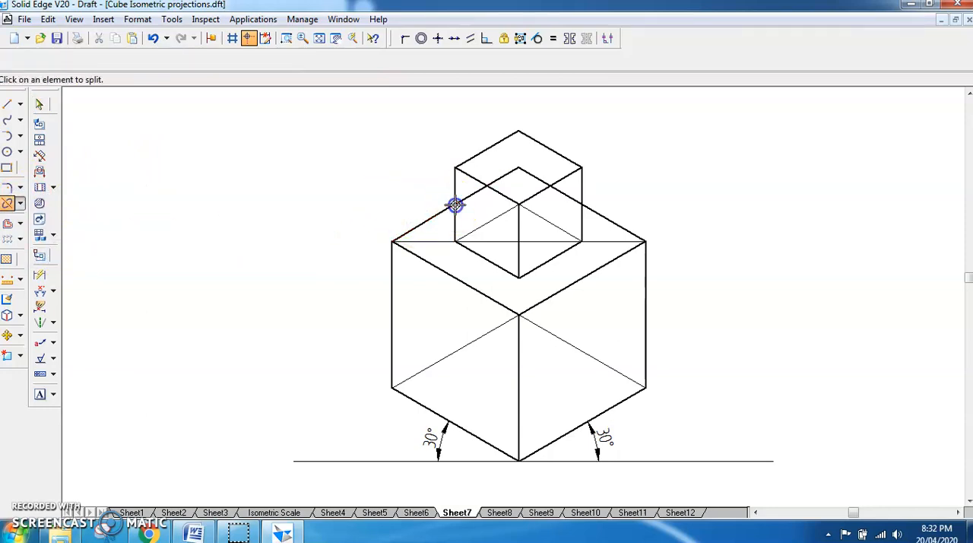
pyautogui.click(614, 224)
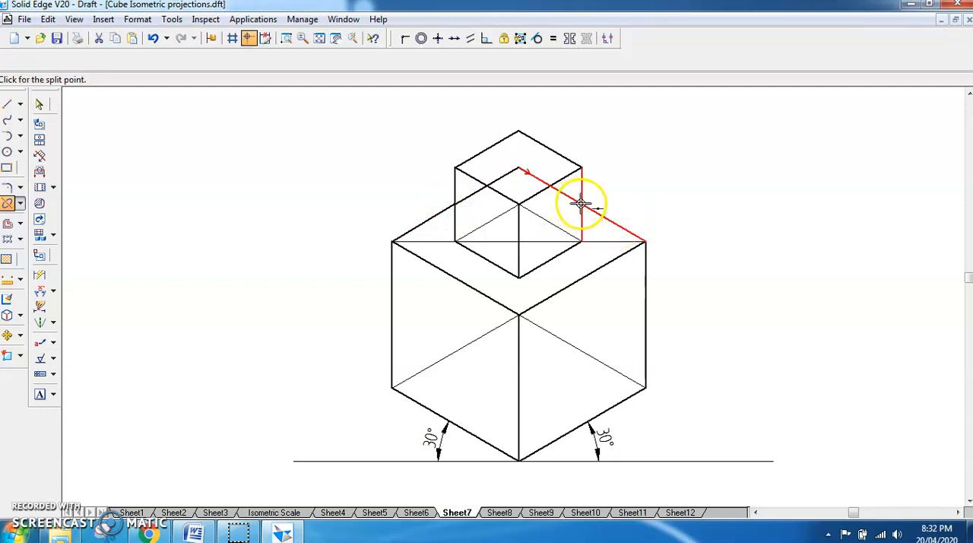
pyautogui.click(582, 204)
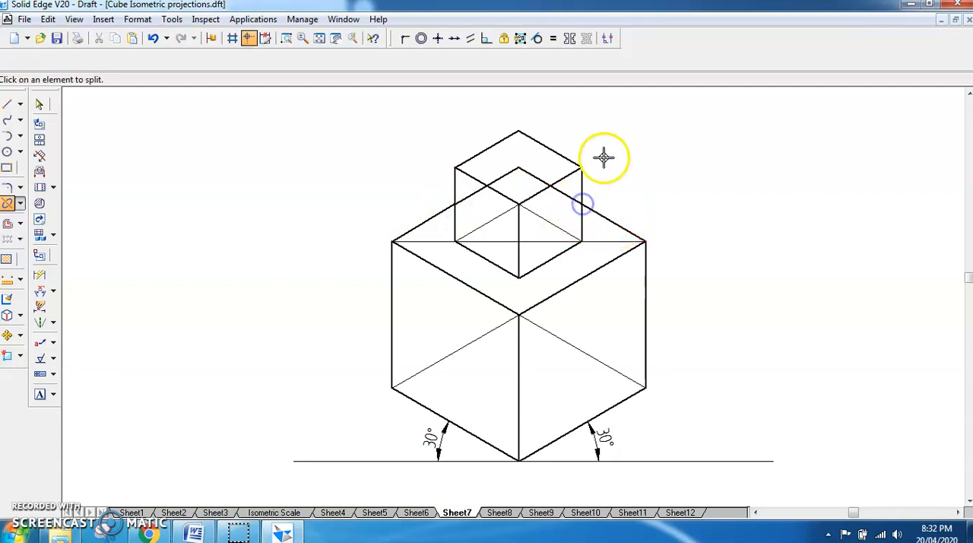
# - Reduce the line width of the two split edge segments hidden behind the small cube
pyautogui.click(41, 105)
pyautogui.click(466, 197)
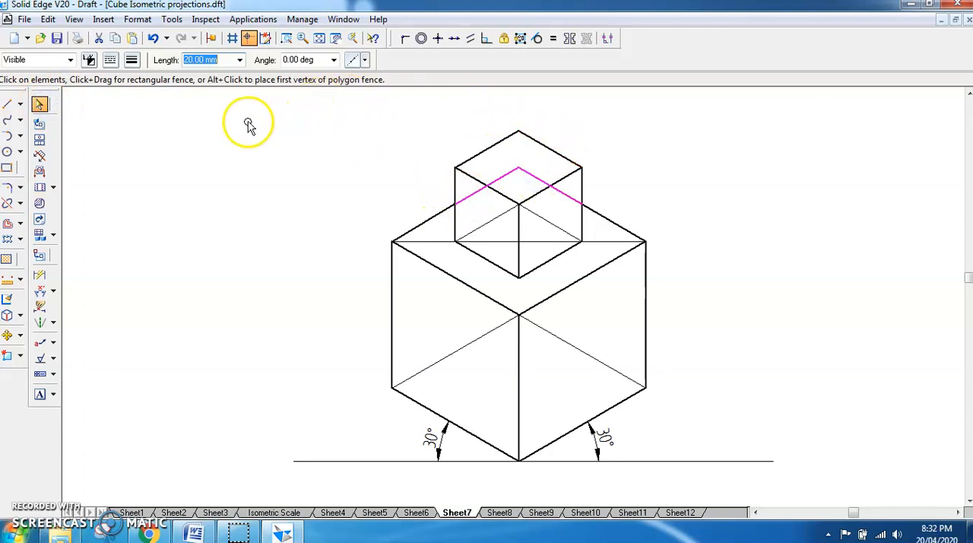
pyautogui.click(131, 64)
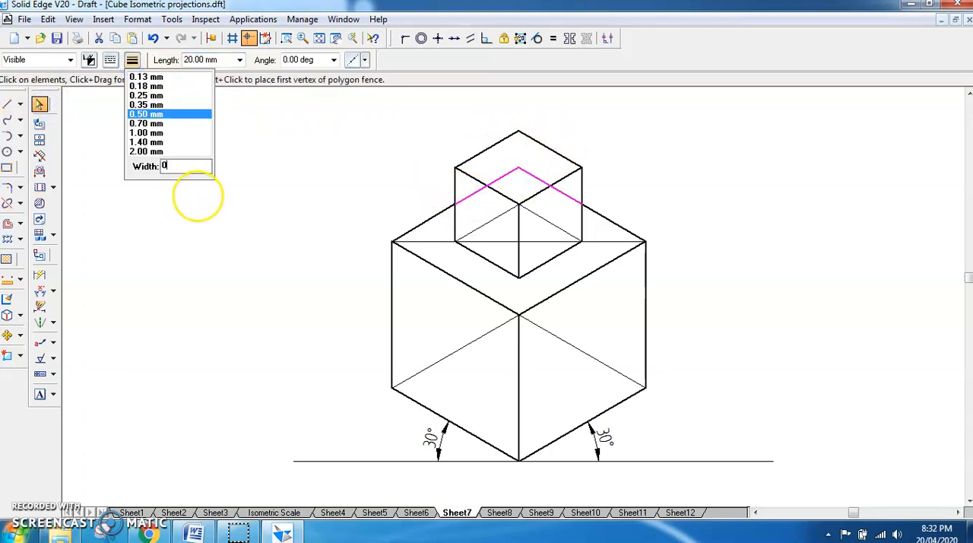
pyautogui.click(197, 197)
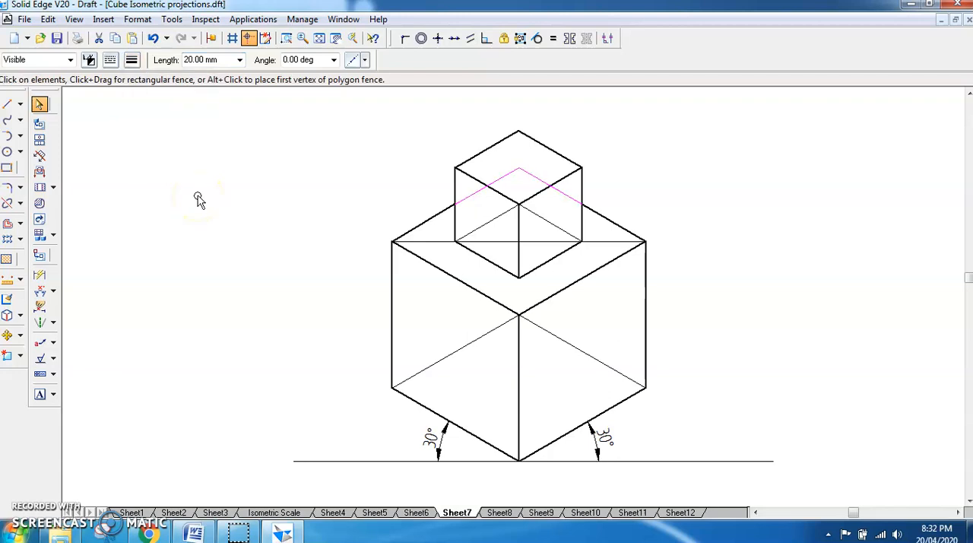
pyautogui.click(750, 285)
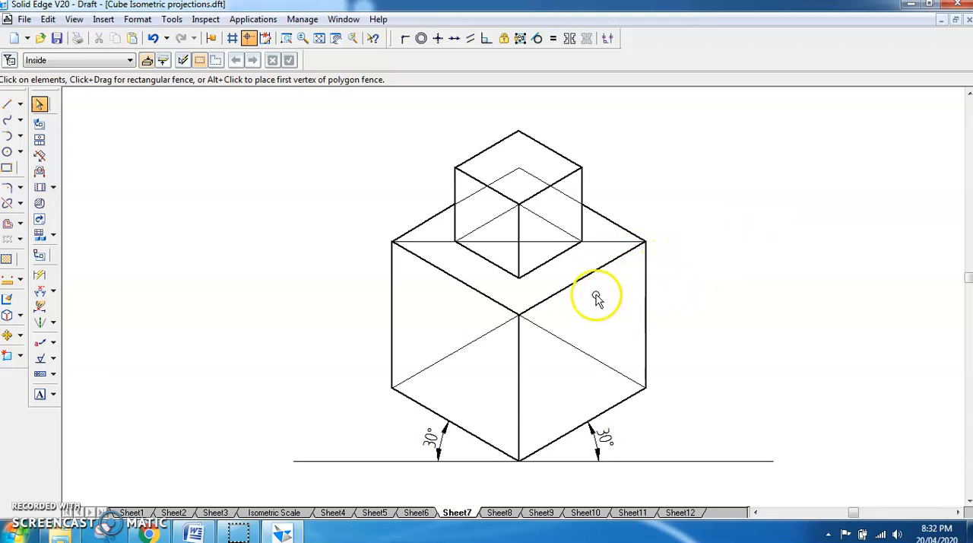
# - Trim away the top diagonal, the small cube's hidden base edges and the large cube's edge segments behind the small cube
pyautogui.click(20, 204)
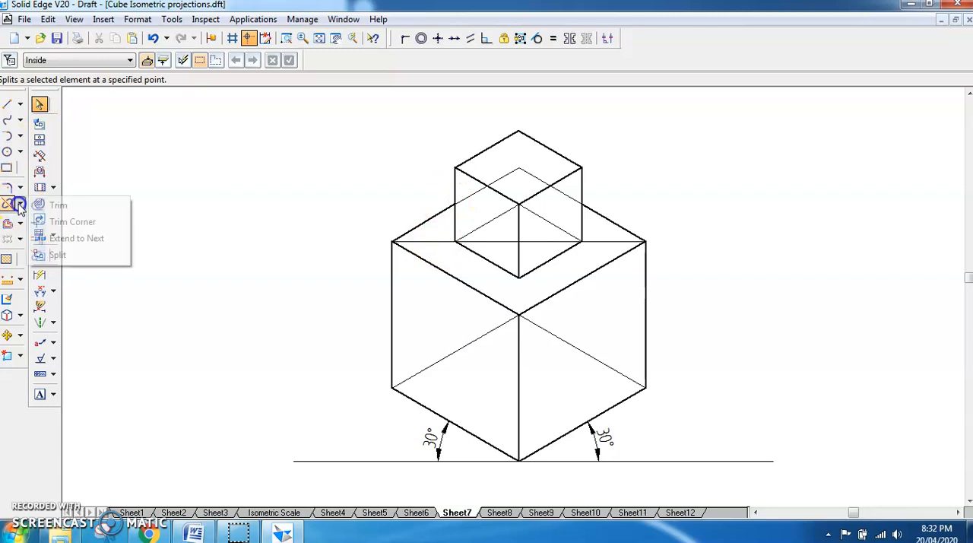
pyautogui.click(58, 206)
pyautogui.moveTo(420, 242); pyautogui.dragTo(482, 241)
pyautogui.click(483, 242)
pyautogui.click(537, 242)
pyautogui.click(613, 241)
pyautogui.click(562, 228)
pyautogui.click(497, 220)
pyautogui.moveTo(472, 195)
pyautogui.mouseDown()
pyautogui.moveTo(543, 174)
pyautogui.moveTo(552, 191)
pyautogui.mouseUp()
pyautogui.click(569, 195)
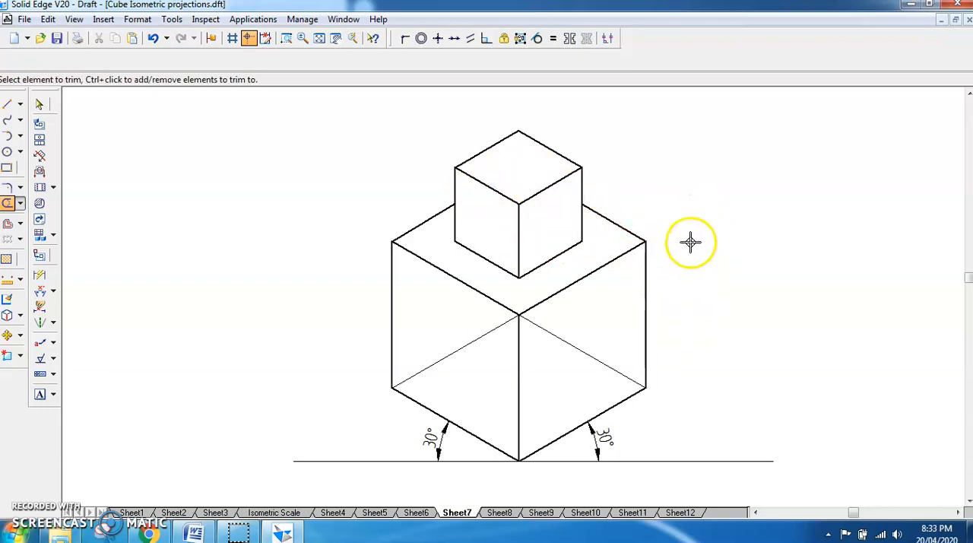
# - Trim away the large cube's two hidden base edges and fit the whole sheet in view
pyautogui.click(593, 355)
pyautogui.click(458, 353)
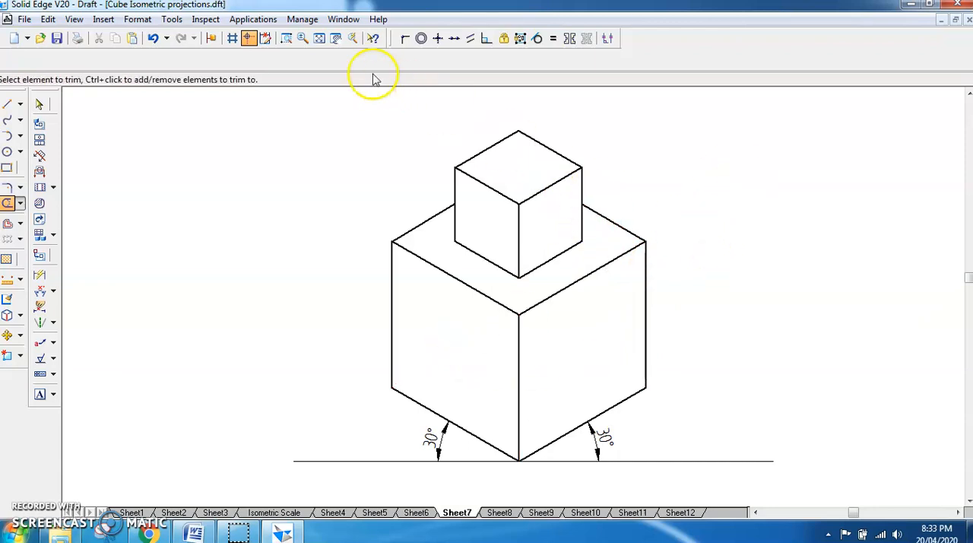
pyautogui.click(320, 42)
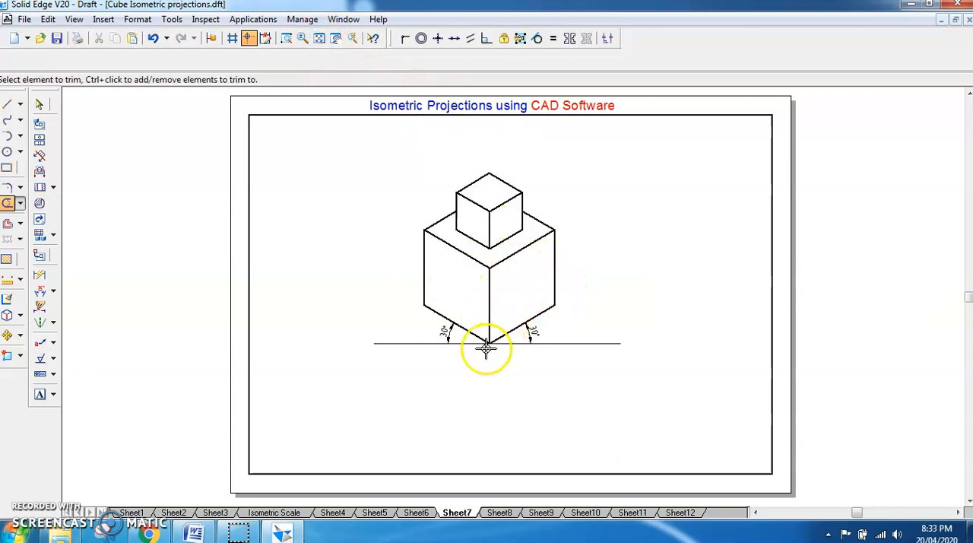
pyautogui.click(526, 325)
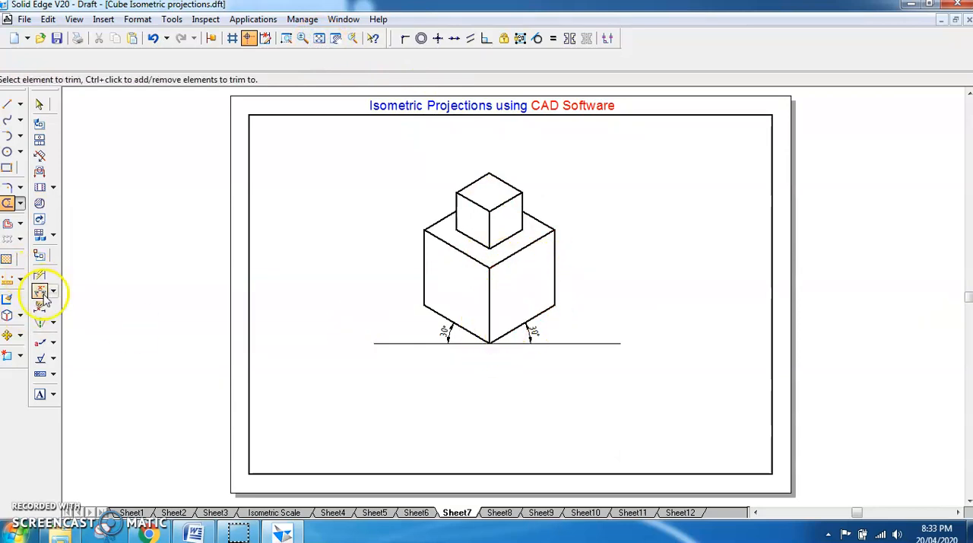
# - Dimension the length of the large cube's lower-left front edge, placing the dimension below the base line
pyautogui.click(39, 275)
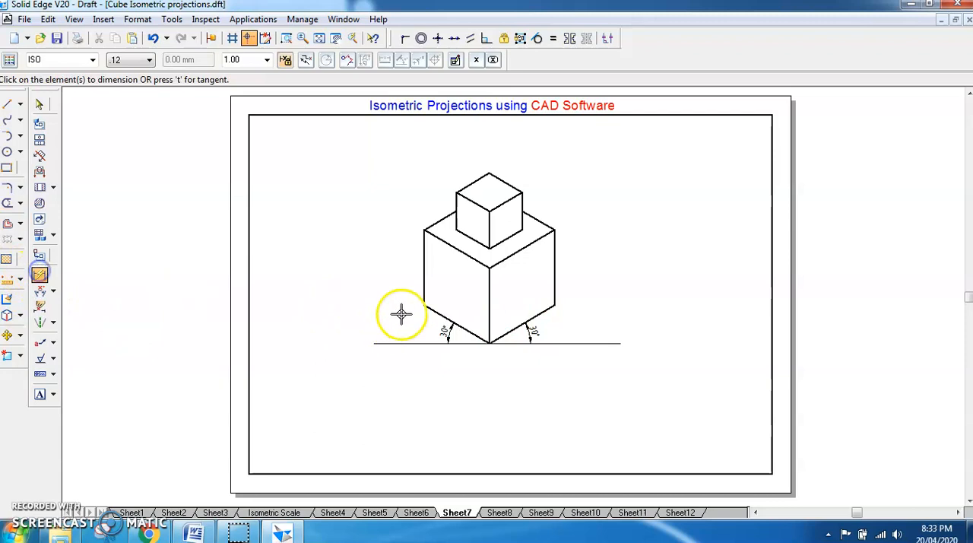
pyautogui.click(437, 310)
pyautogui.click(406, 382)
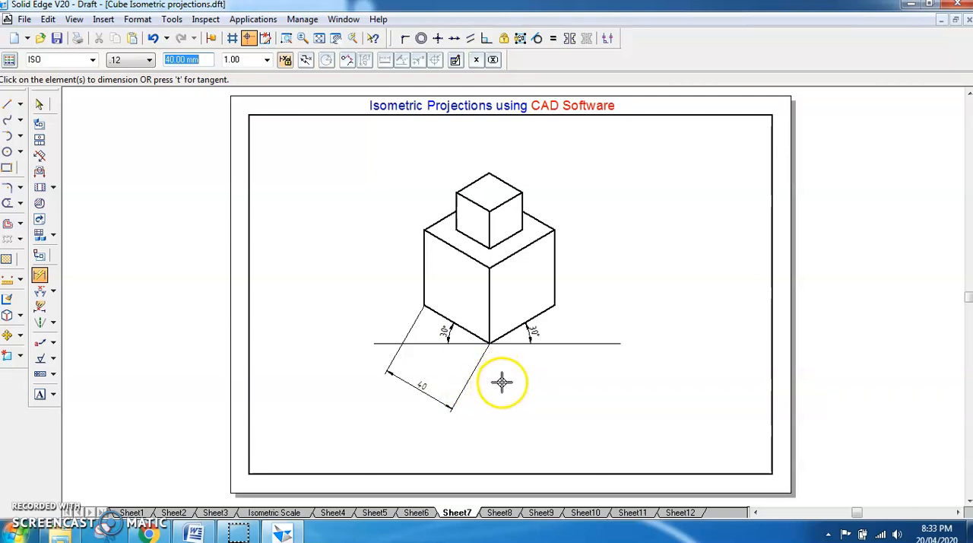
# - Delete the length dimension of the large cube's lower-left front edge
pyautogui.click(40, 104)
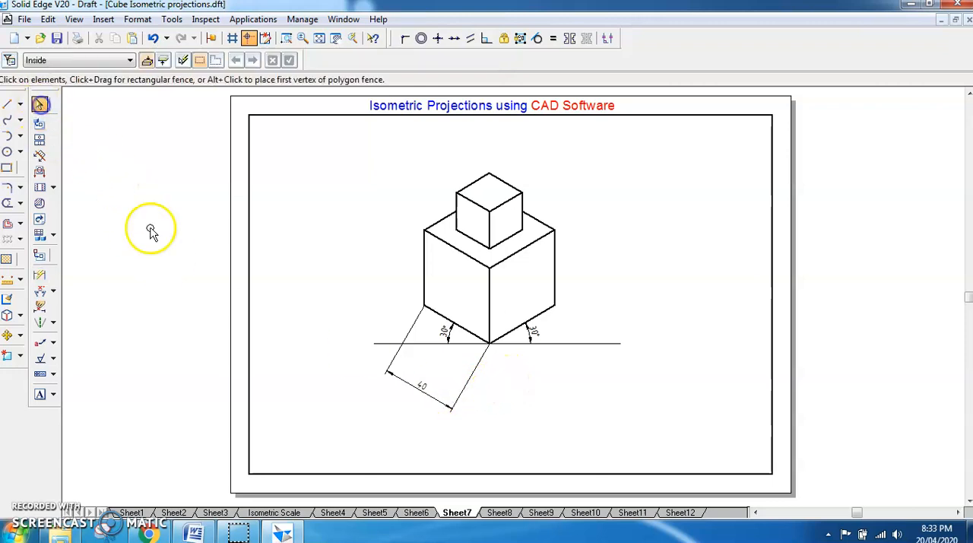
pyautogui.click(425, 398)
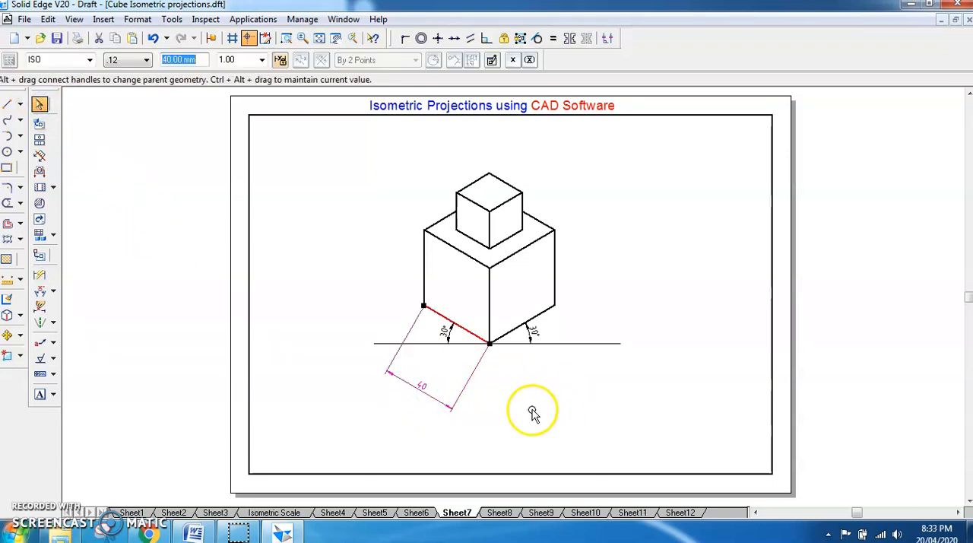
pyautogui.press('Delete')
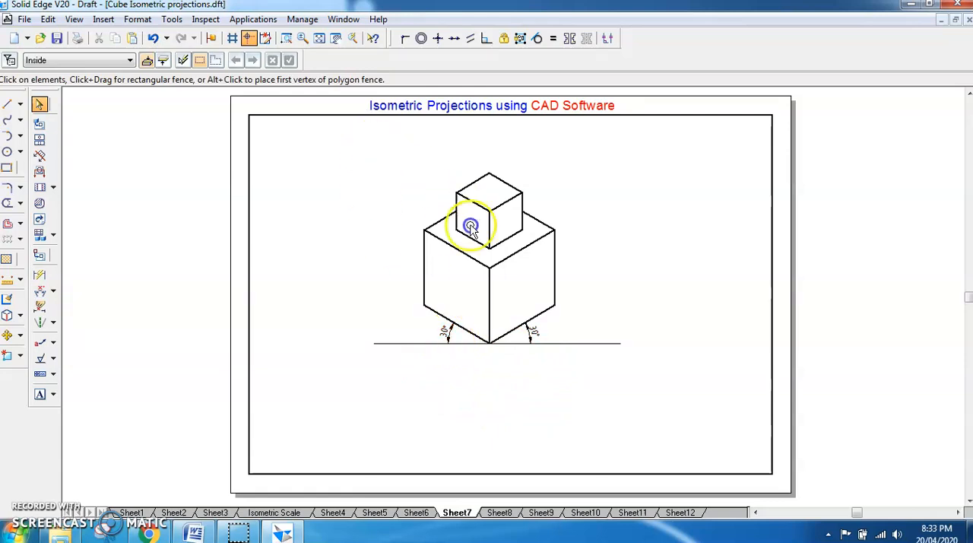
# - Scale both cubes together by a factor of 0.8164 without keeping the originals, leaving the base line out of the selection
pyautogui.moveTo(380, 146)
pyautogui.mouseDown()
pyautogui.moveTo(625, 398)
pyautogui.moveTo(591, 393)
pyautogui.moveTo(636, 394)
pyautogui.mouseUp()
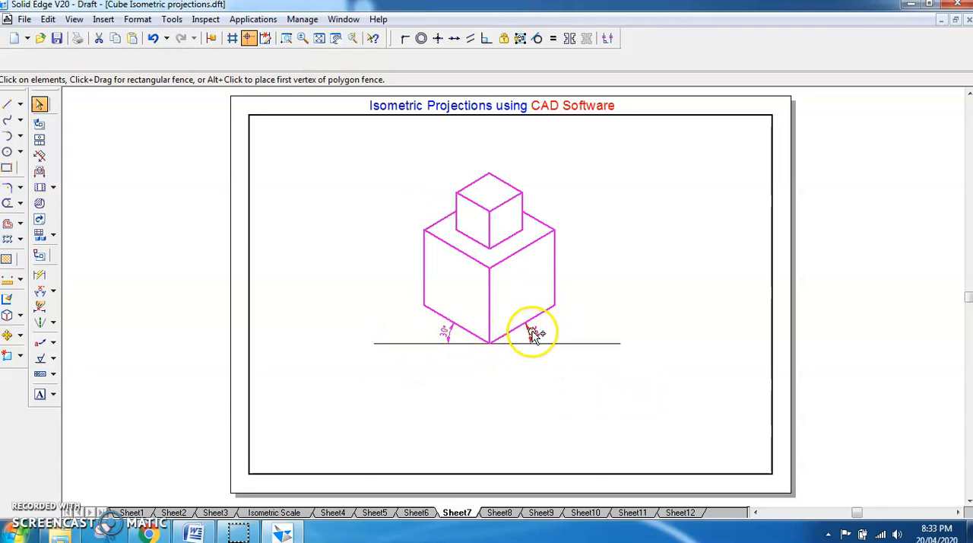
pyautogui.keyDown('ctrl'); pyautogui.click(447, 336); pyautogui.keyUp('ctrl')
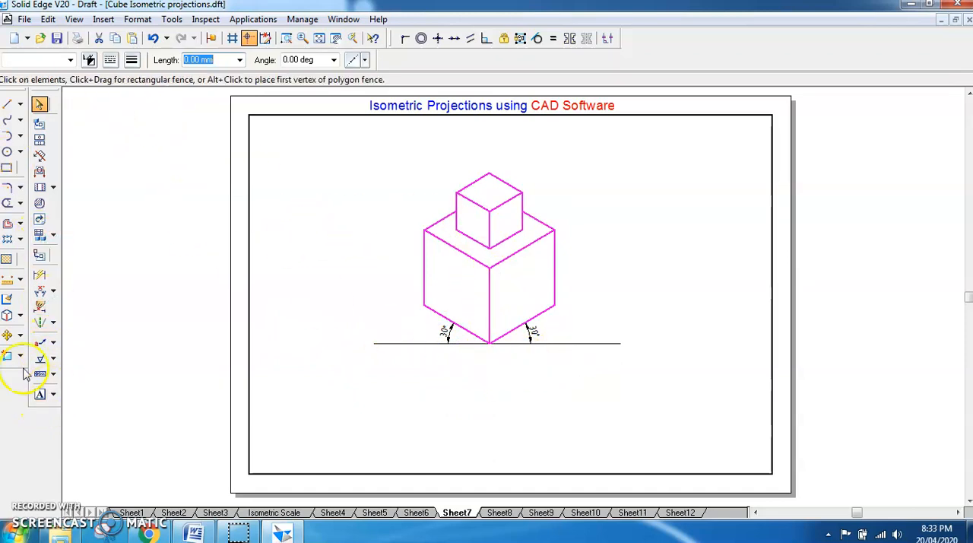
pyautogui.click(20, 334)
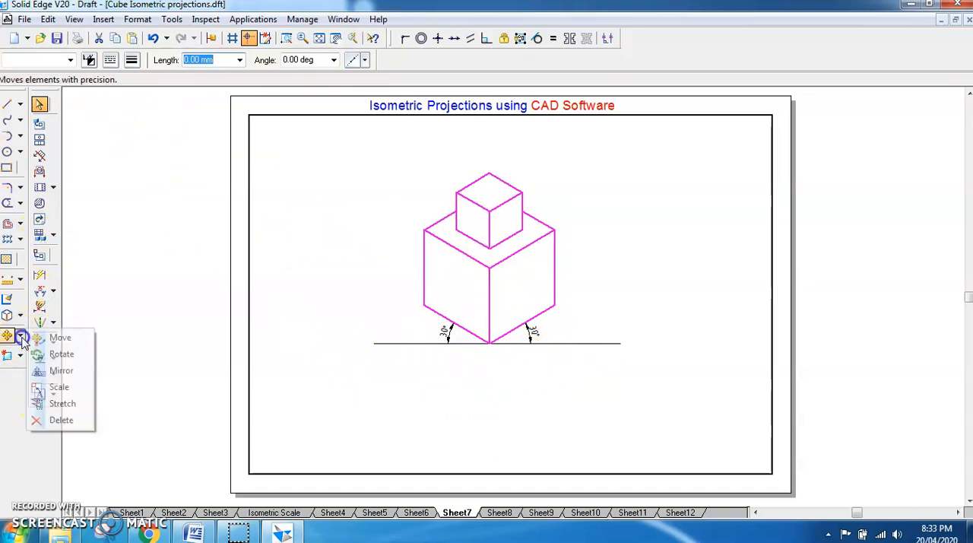
pyautogui.click(62, 386)
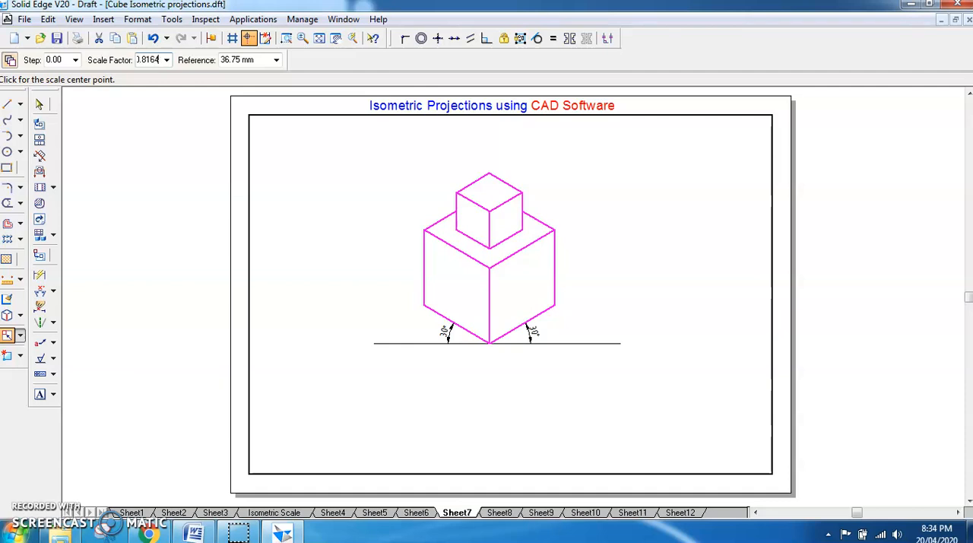
pyautogui.press('Tab')
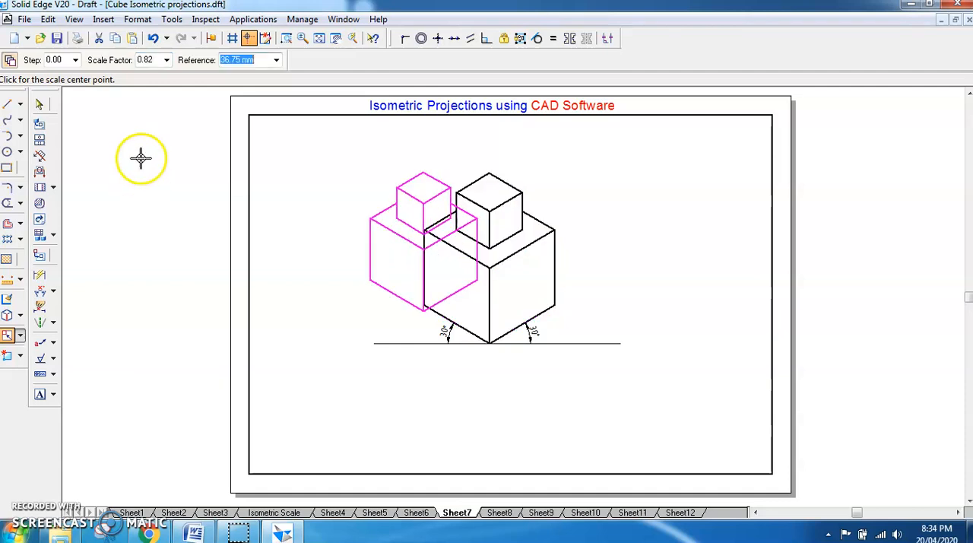
pyautogui.click(8, 65)
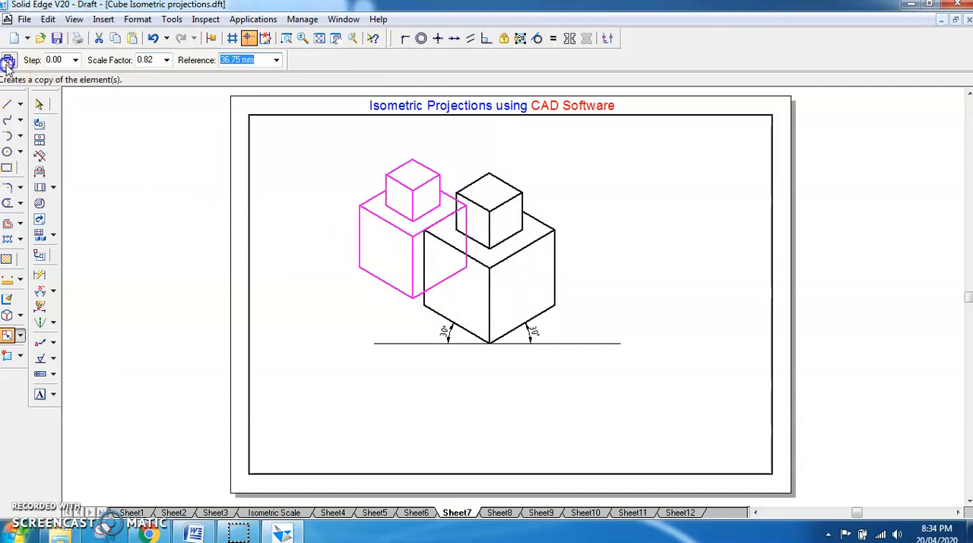
pyautogui.click(617, 257)
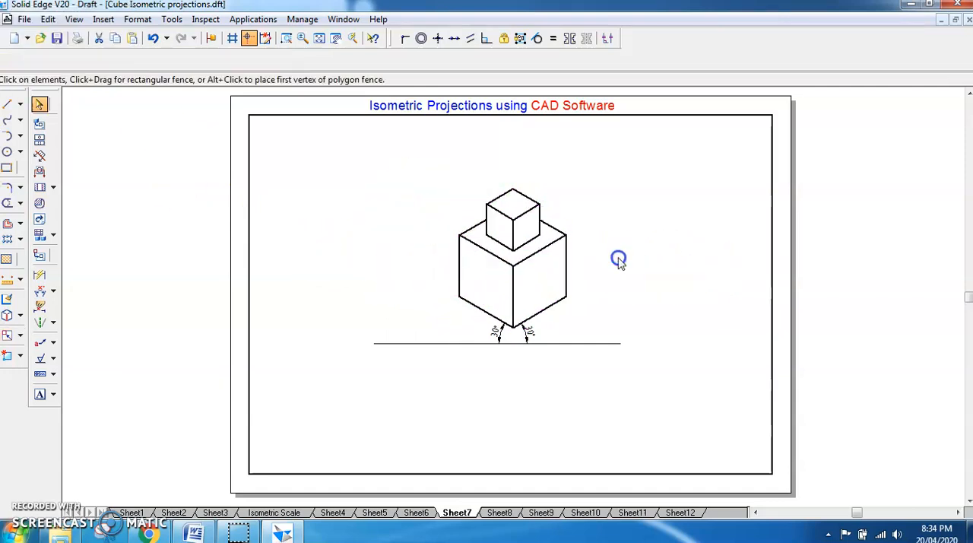
# - Delete the old base line and its angle dimensions, and draw a new horizontal base line through the scaled large cube's lowest corner
pyautogui.click(532, 344)
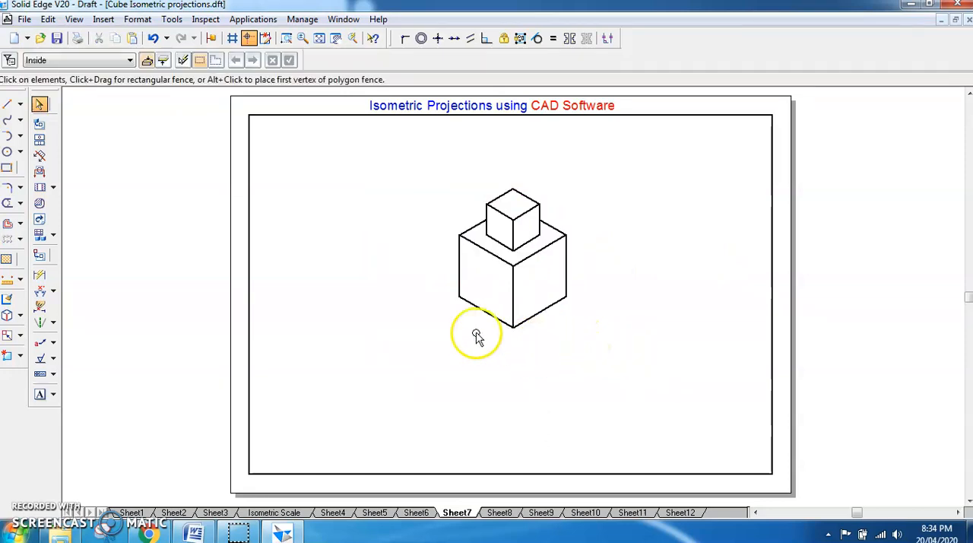
pyautogui.click(8, 107)
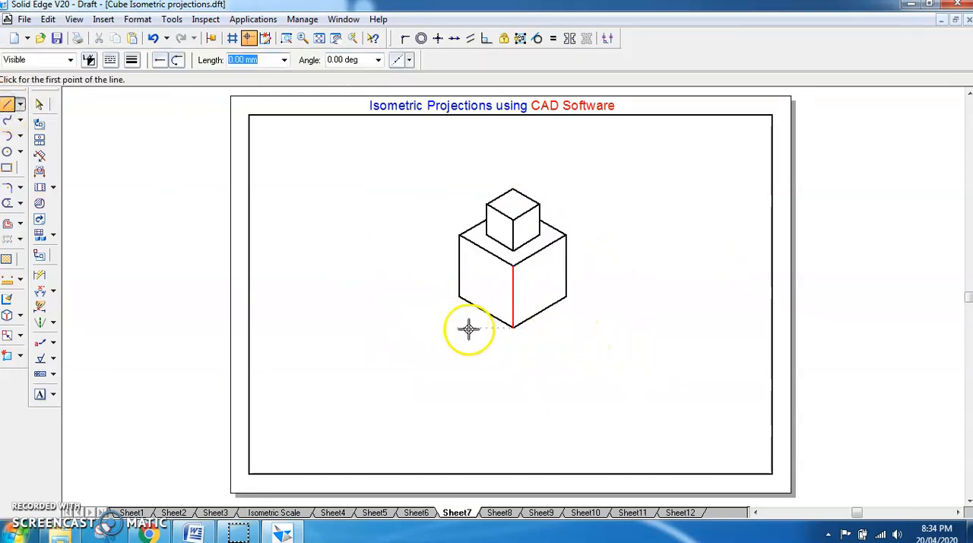
pyautogui.click(432, 329)
pyautogui.click(603, 327)
pyautogui.rightClick(647, 276)
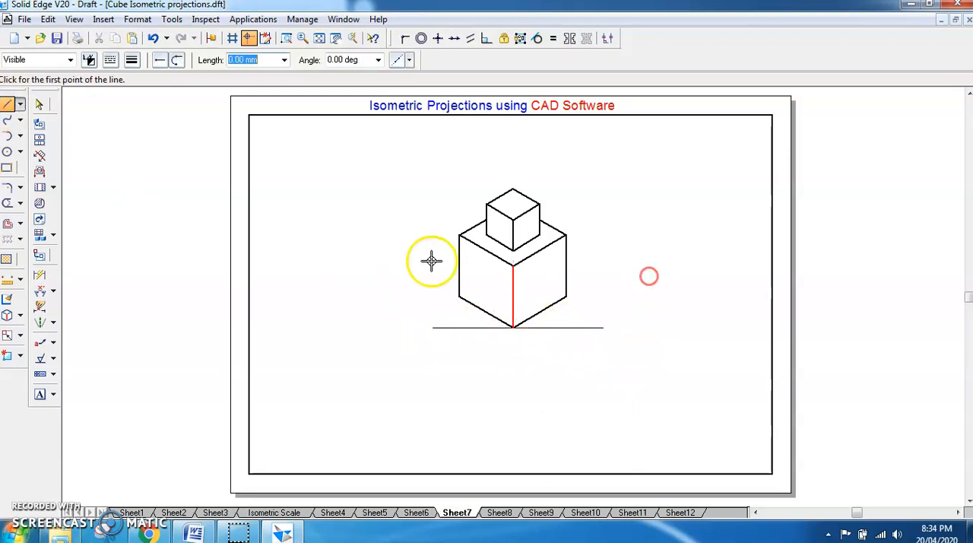
# - Add angle dimensions between the new base line and the large cube's lower front edges on both sides
pyautogui.click(44, 294)
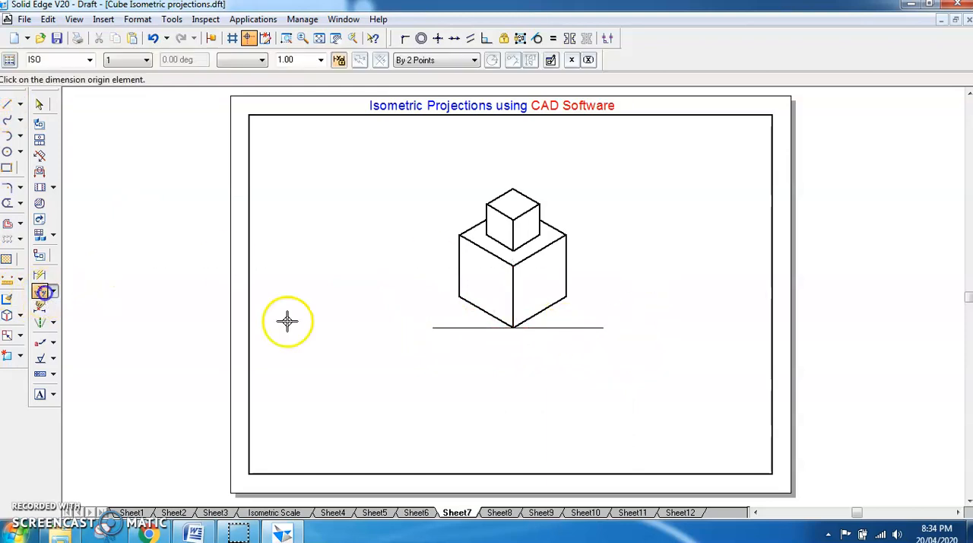
pyautogui.click(538, 327)
pyautogui.click(557, 320)
pyautogui.click(39, 291)
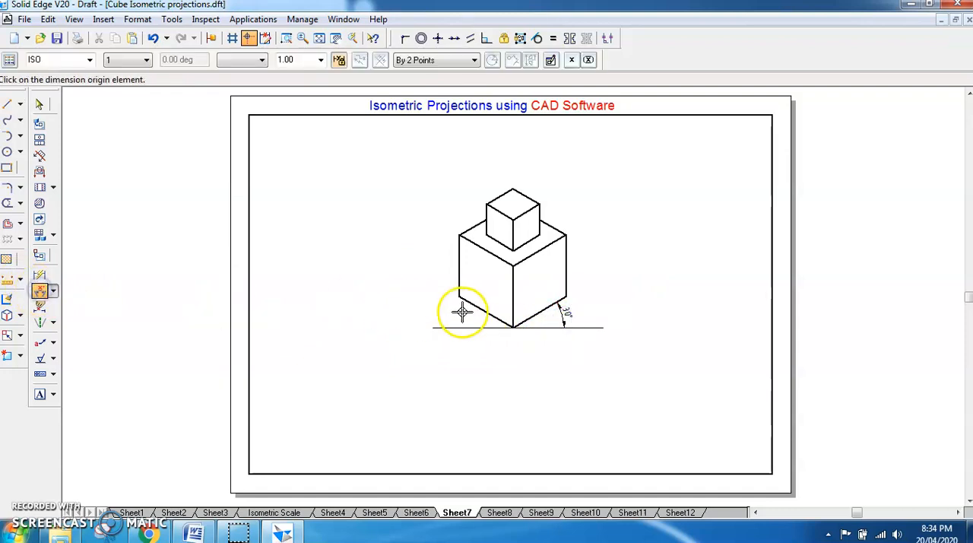
pyautogui.click(491, 311)
pyautogui.click(487, 326)
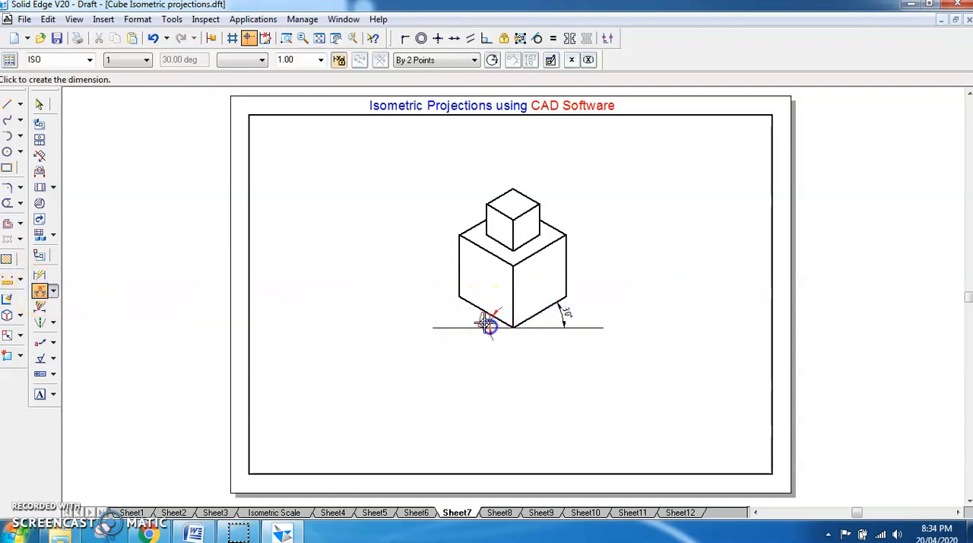
pyautogui.click(466, 316)
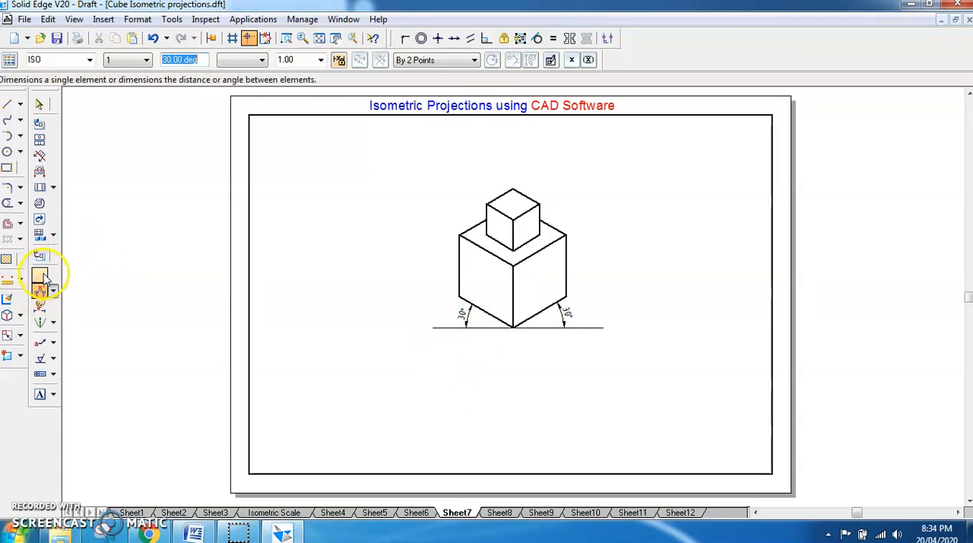
# - Dimension the length of the large cube's lower-right front edge below the base line, and undo that dimension
pyautogui.click(40, 274)
pyautogui.click(540, 313)
pyautogui.click(596, 371)
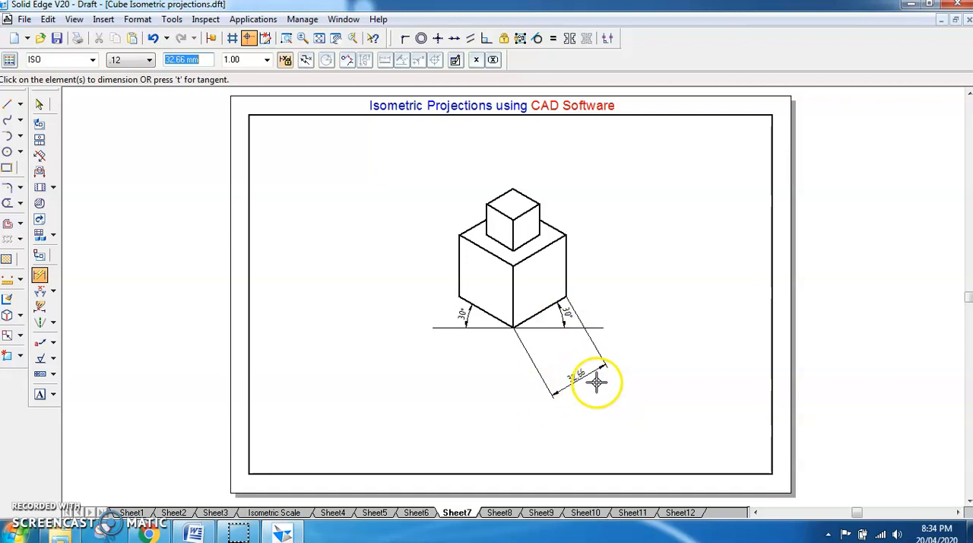
pyautogui.press('Escape')
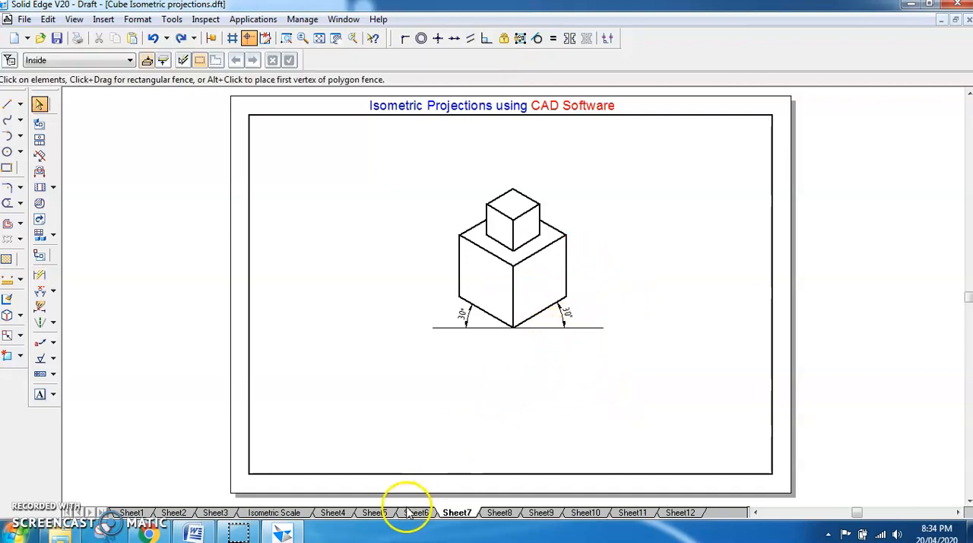
# - Check the lengths of the large and small cubes' lower-right front edges, and clear the selection
pyautogui.click(538, 319)
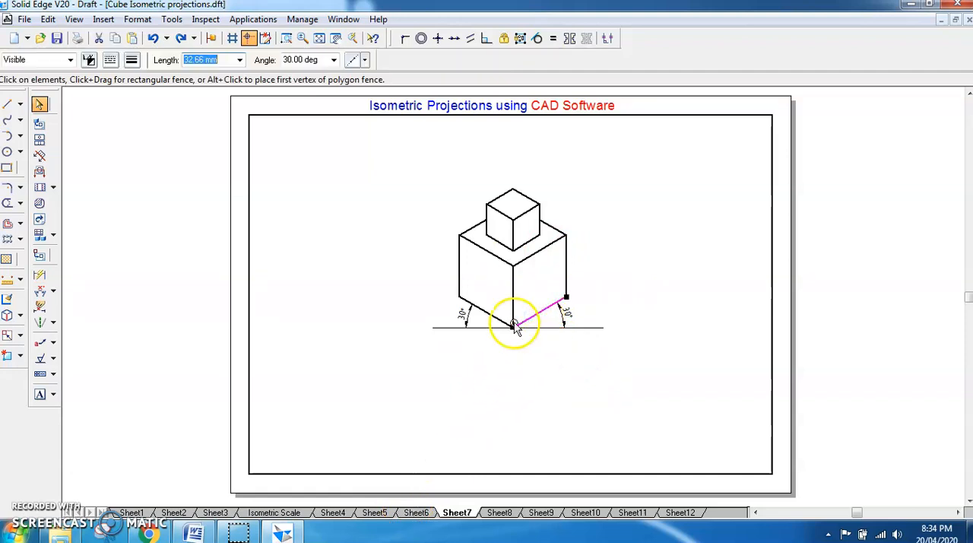
pyautogui.click(513, 293)
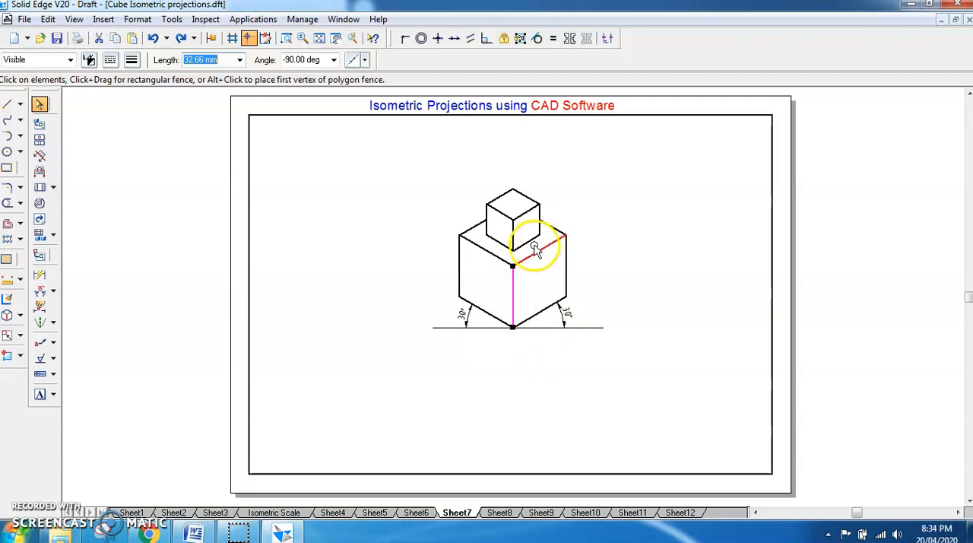
pyautogui.click(534, 376)
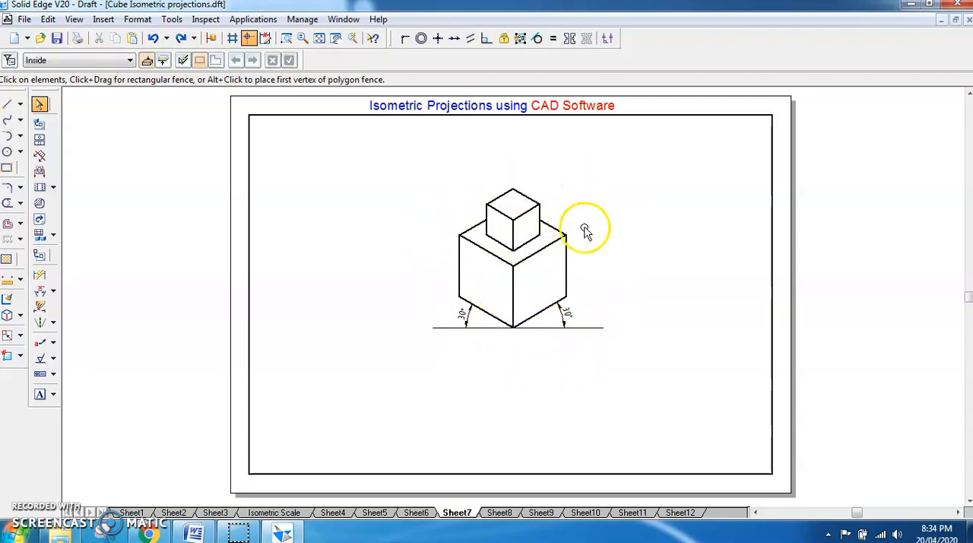